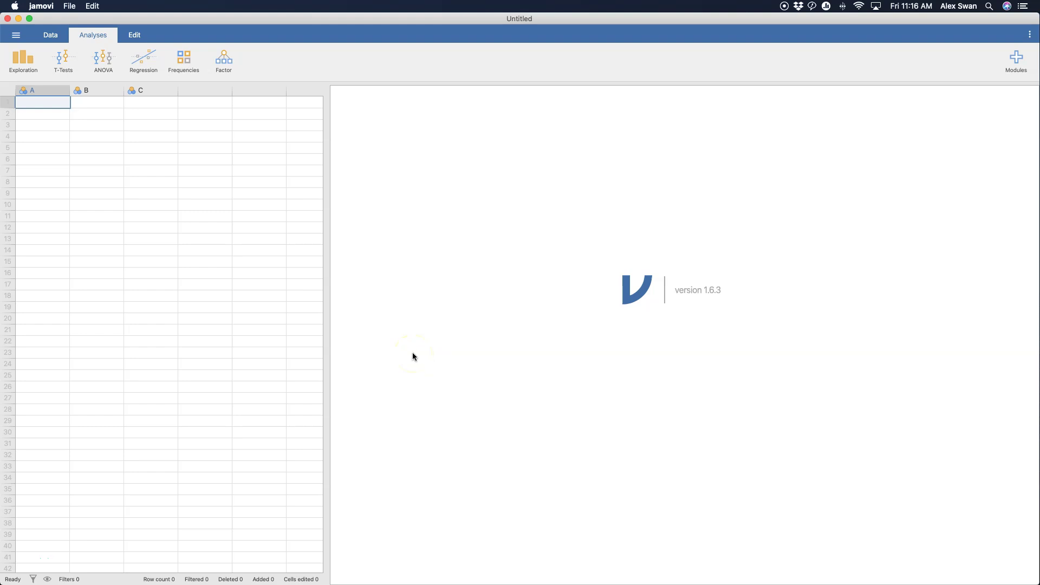
Enter 25 cases of Province, Gender, Ethnicity, Age, Religion and MaEduc into the data sheet
click(390, 328)
click(27, 62)
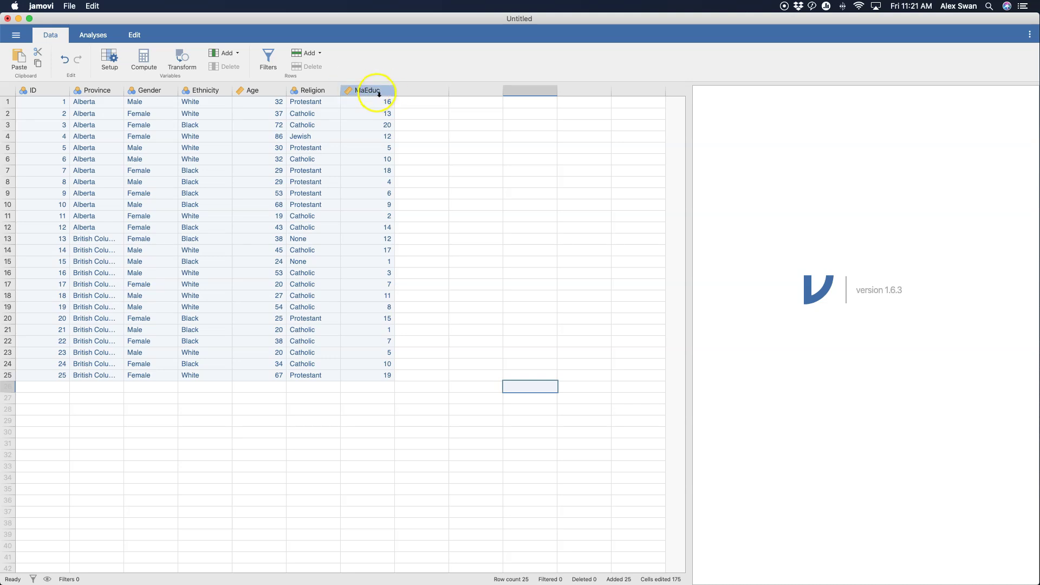
Check MaEduc's setup ('Mother's years of schooling', Continuous, Integer), then close it
double_click(378, 93)
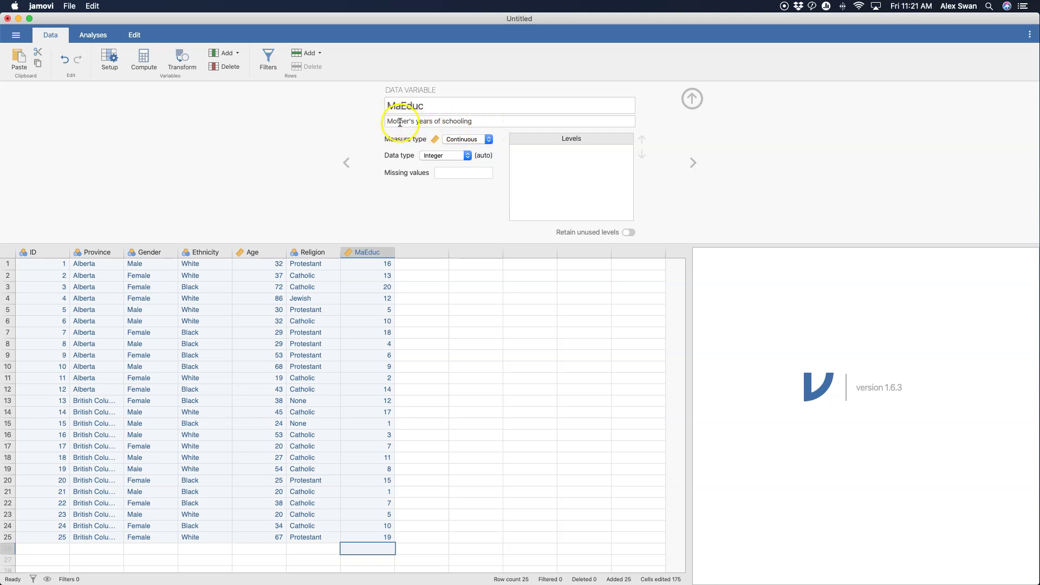
click(508, 121)
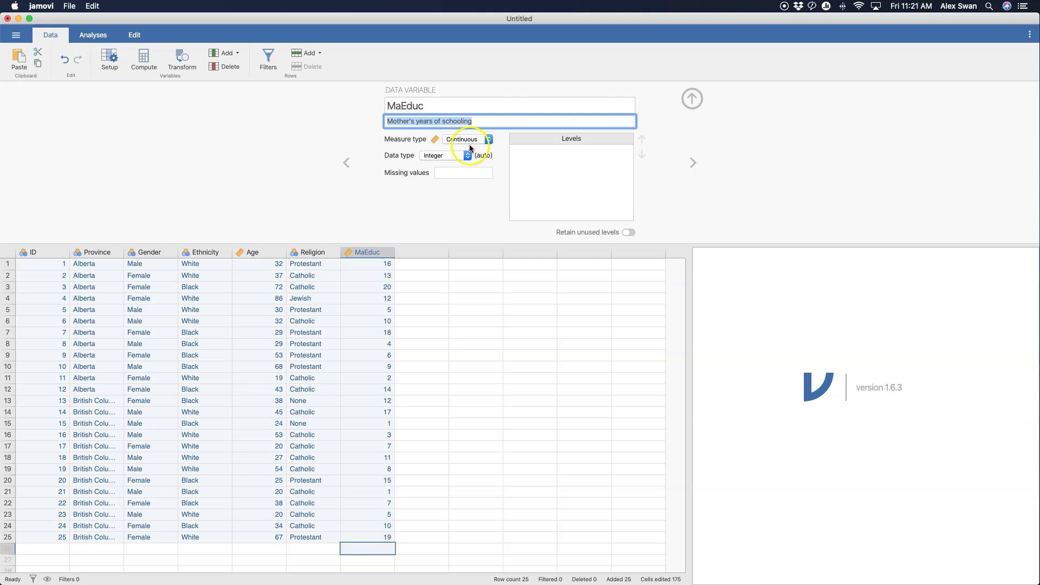
click(692, 98)
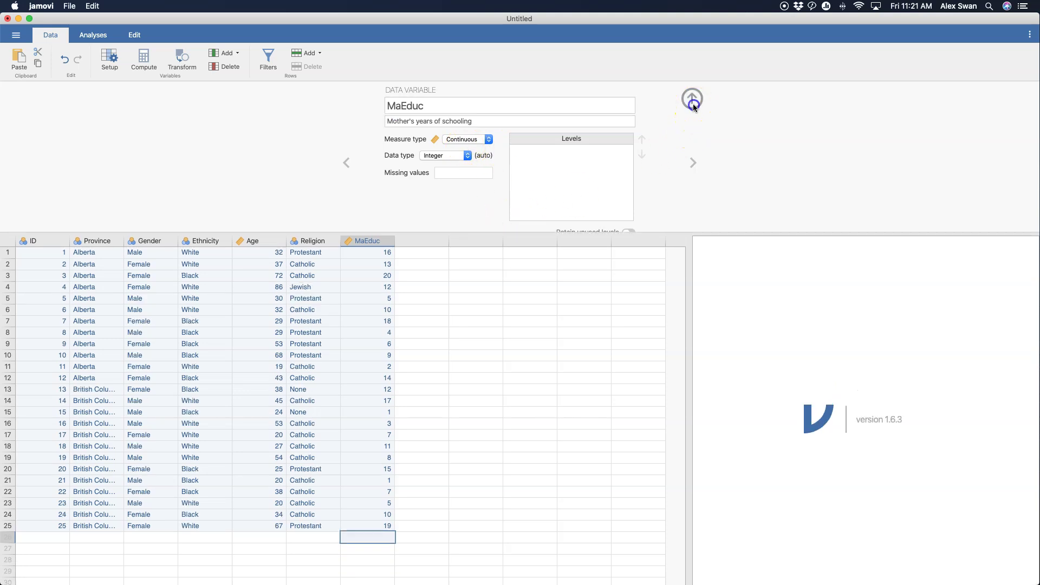
click(476, 307)
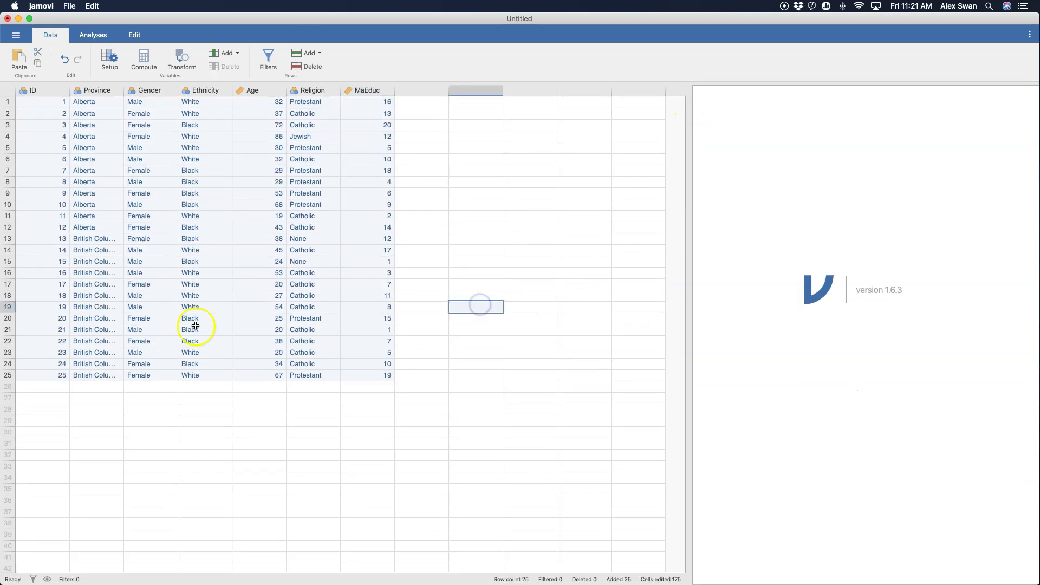
Widen the results pane and start an Exploration > Descriptives analysis
click(93, 34)
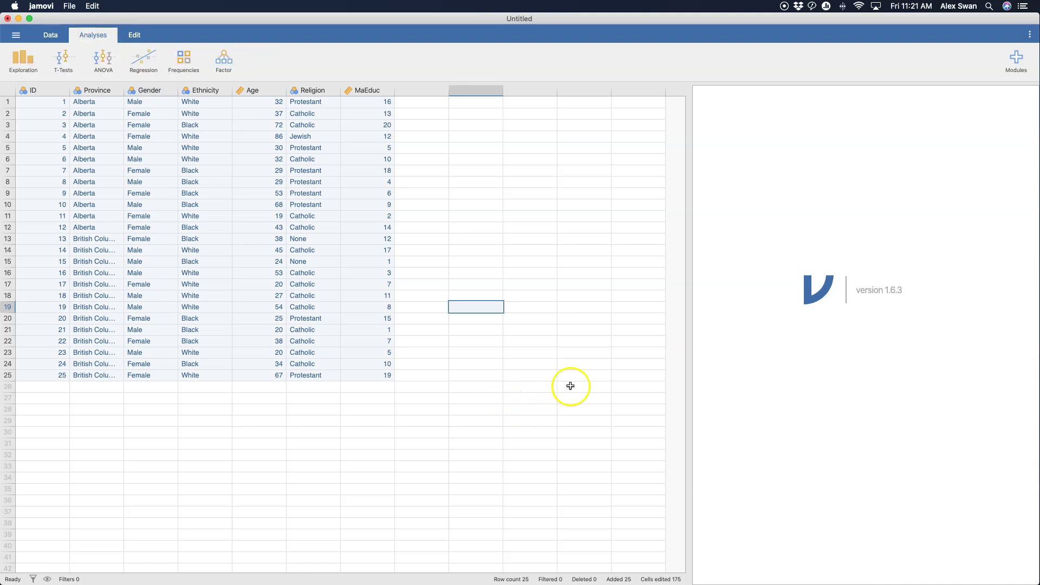
drag(690, 364, 408, 340)
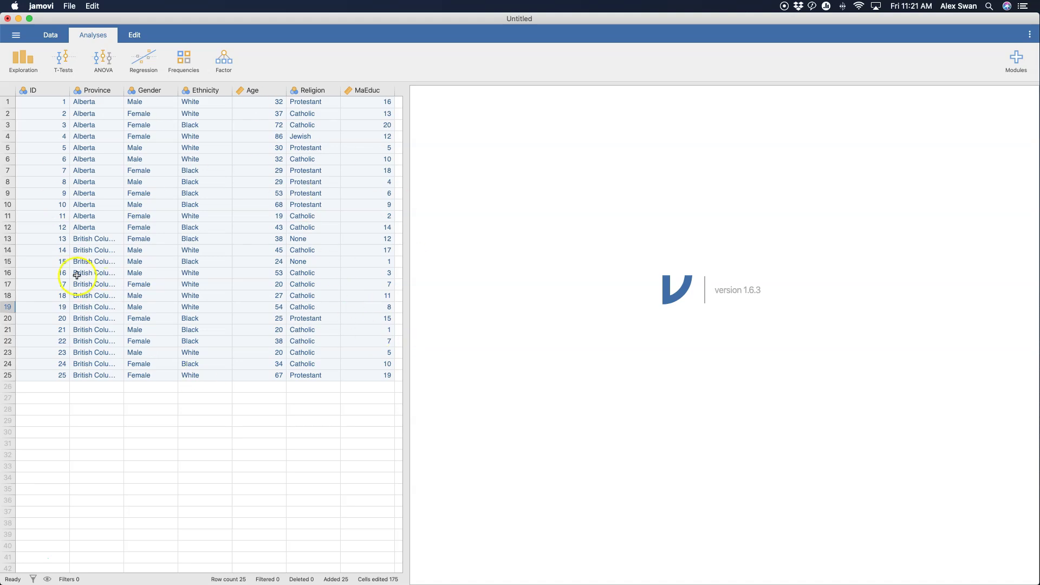
click(28, 60)
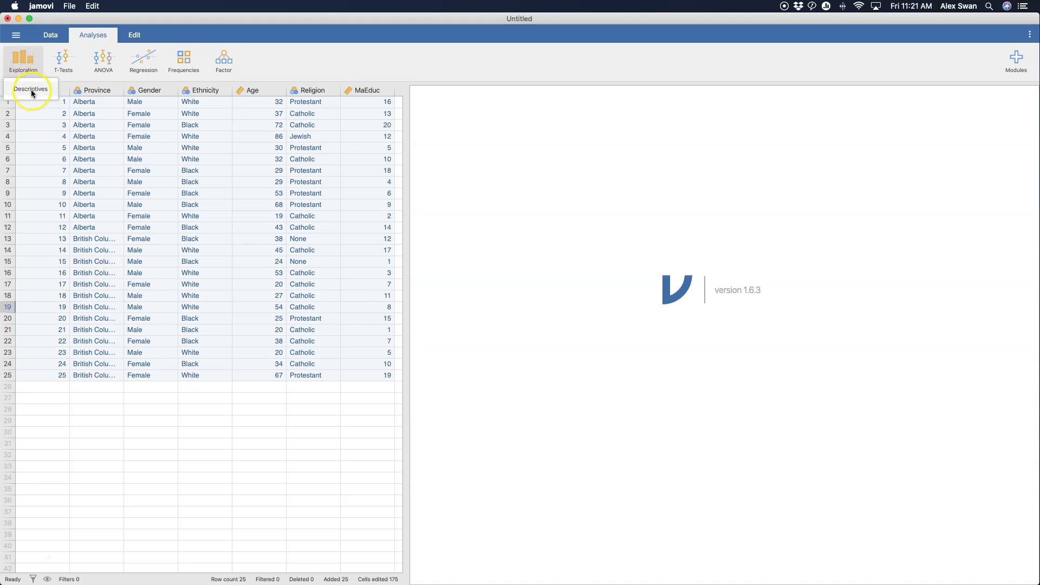
click(31, 89)
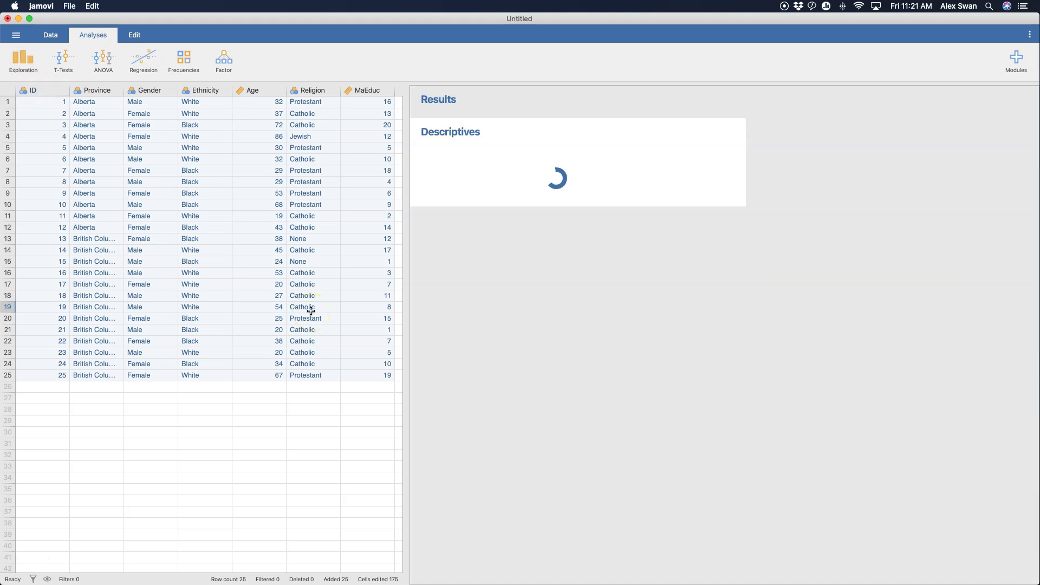
drag(306, 310, 211, 230)
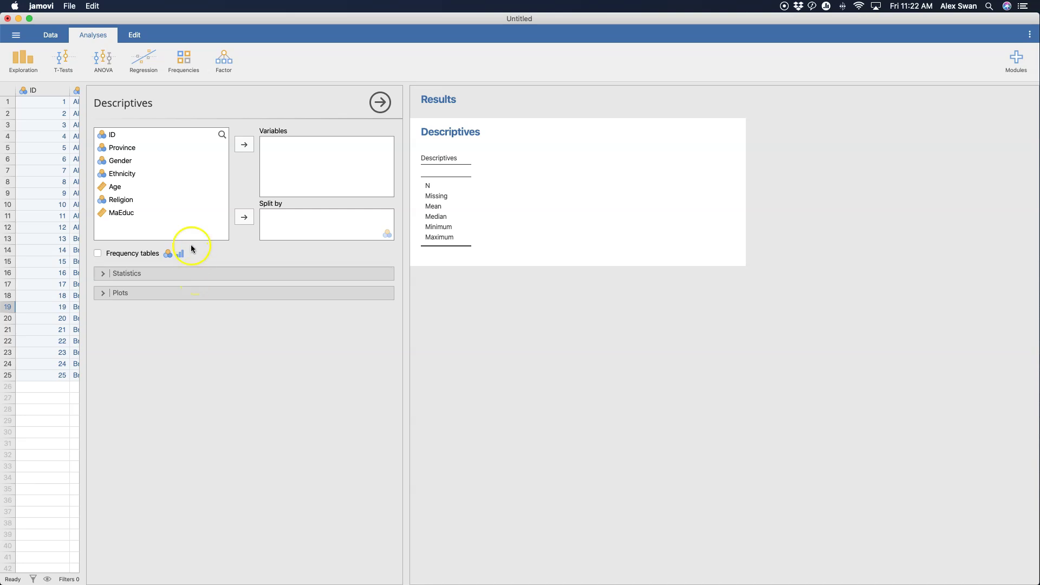
Add Province, Gender, Ethnicity and Religion to the Descriptives variables
click(128, 150)
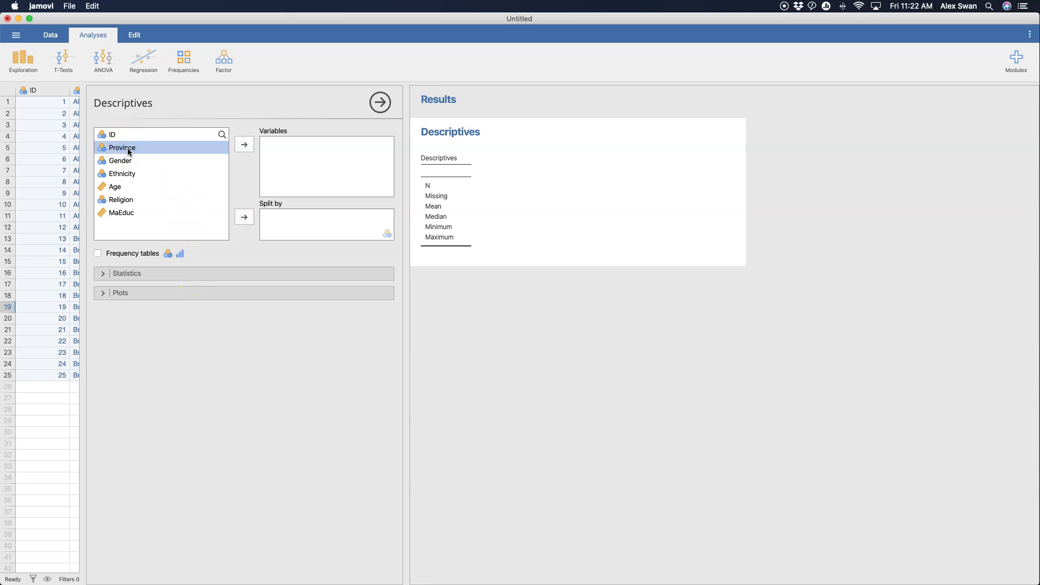
mouse_move(129, 152)
mouse_down()
mouse_move(144, 171)
mouse_move(136, 163)
mouse_up()
shift+click(130, 160)
shift+click(135, 174)
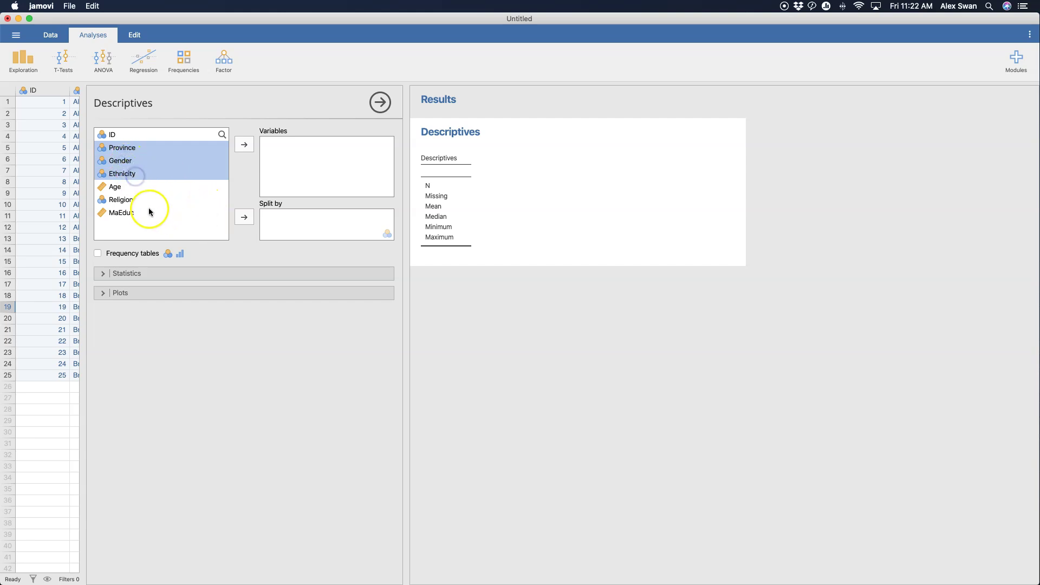
super+click(128, 201)
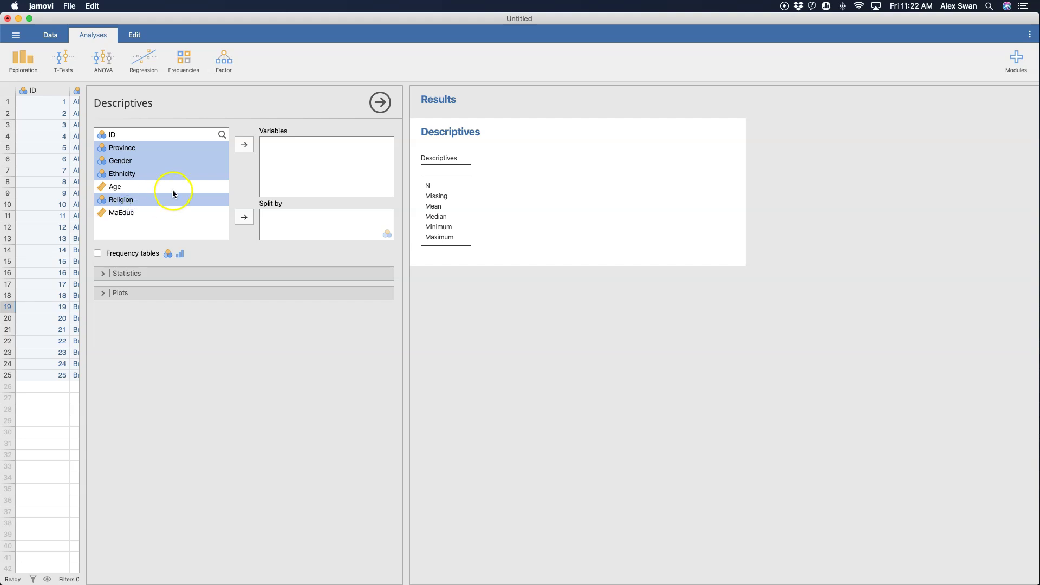
drag(121, 160, 312, 154)
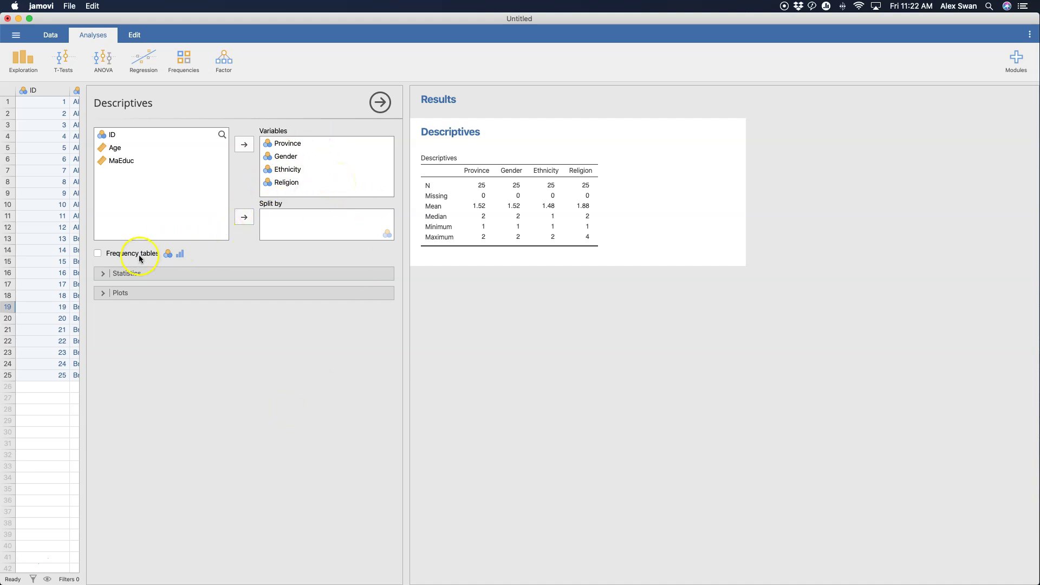
Turn on frequency tables for Province, Gender, Ethnicity and Religion
click(98, 255)
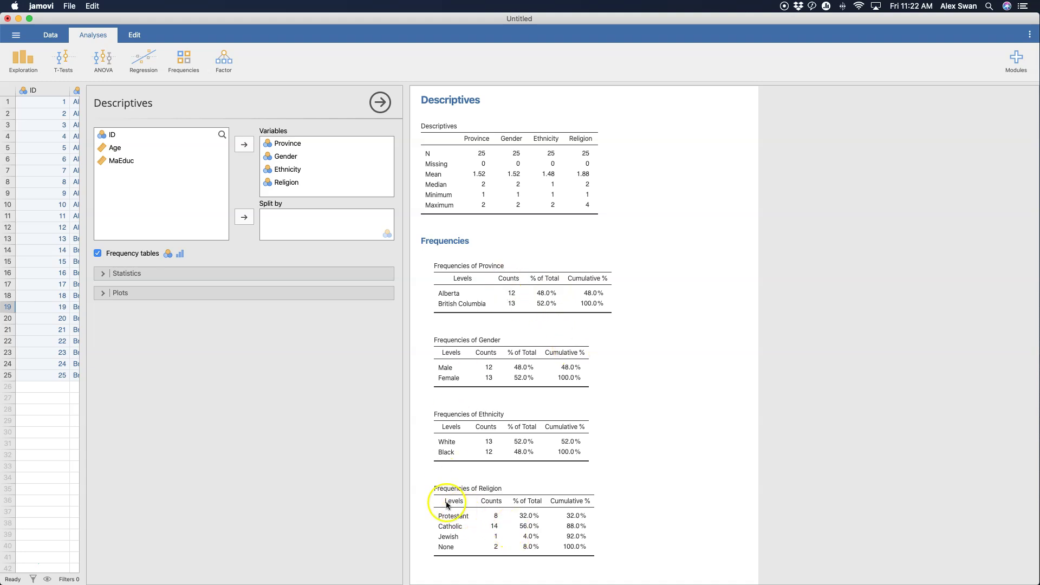
click(106, 275)
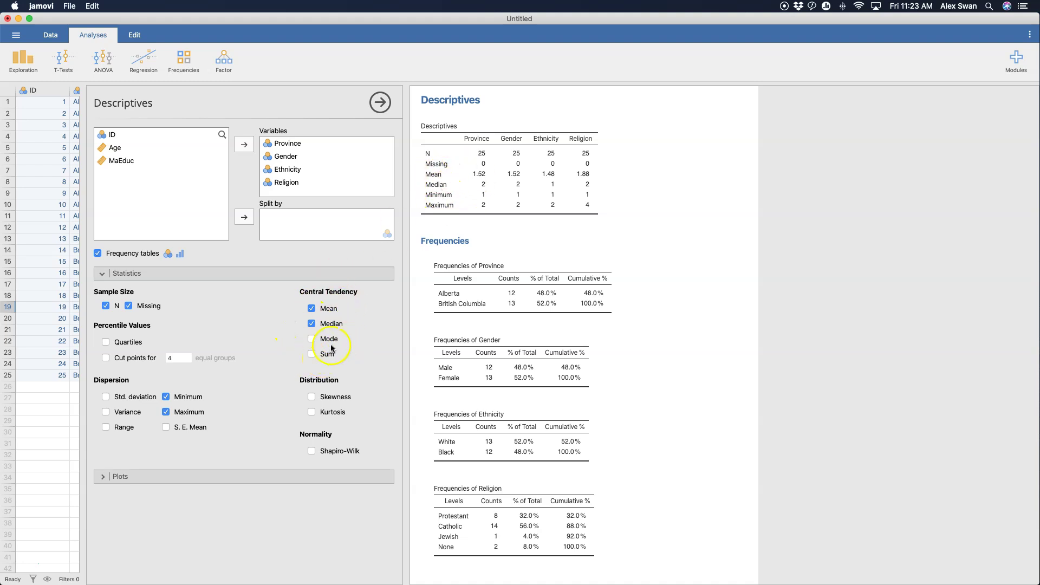
Add Mode, Sum and quartiles (25th, 50th, 75th percentiles) to the Descriptives table
click(311, 340)
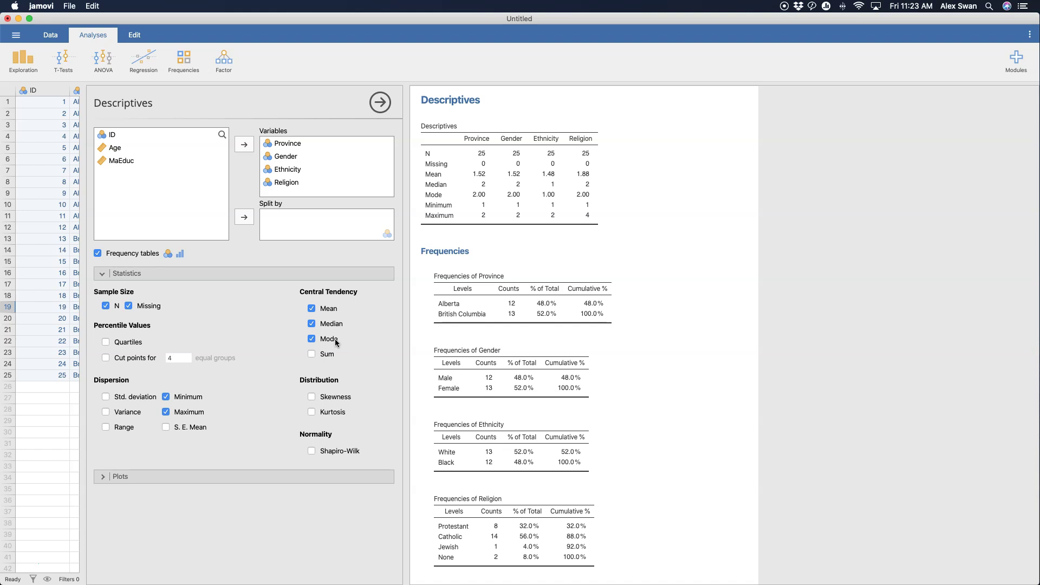
click(318, 369)
click(314, 355)
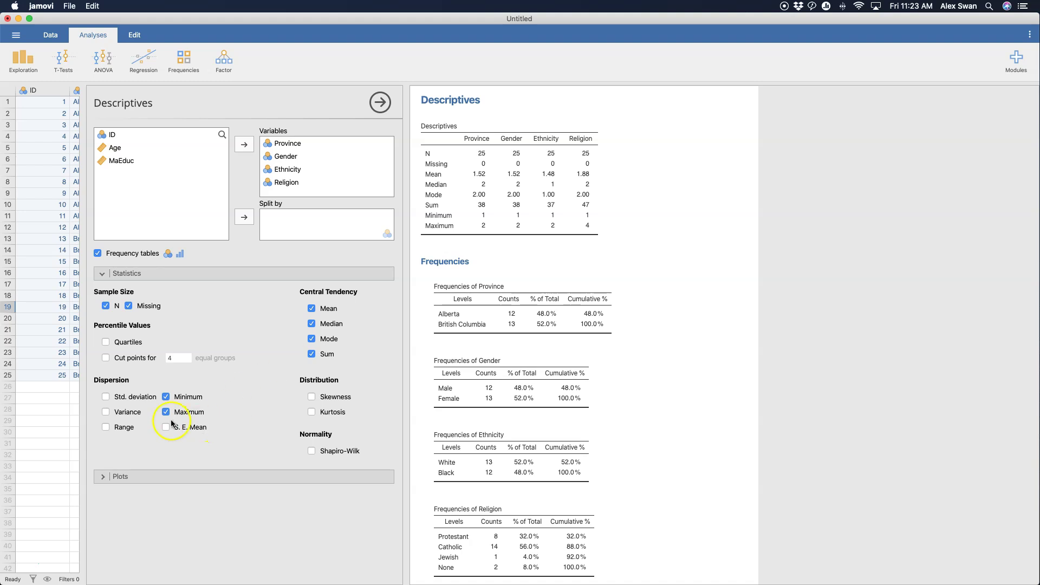
click(125, 343)
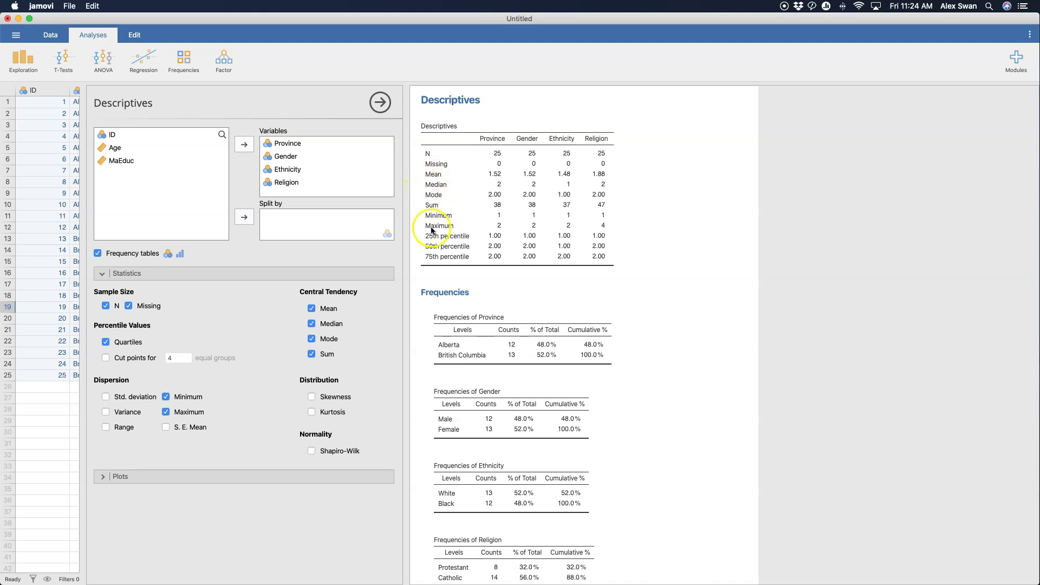
Add variance, range and standard error of the mean under Dispersion
click(135, 400)
click(129, 415)
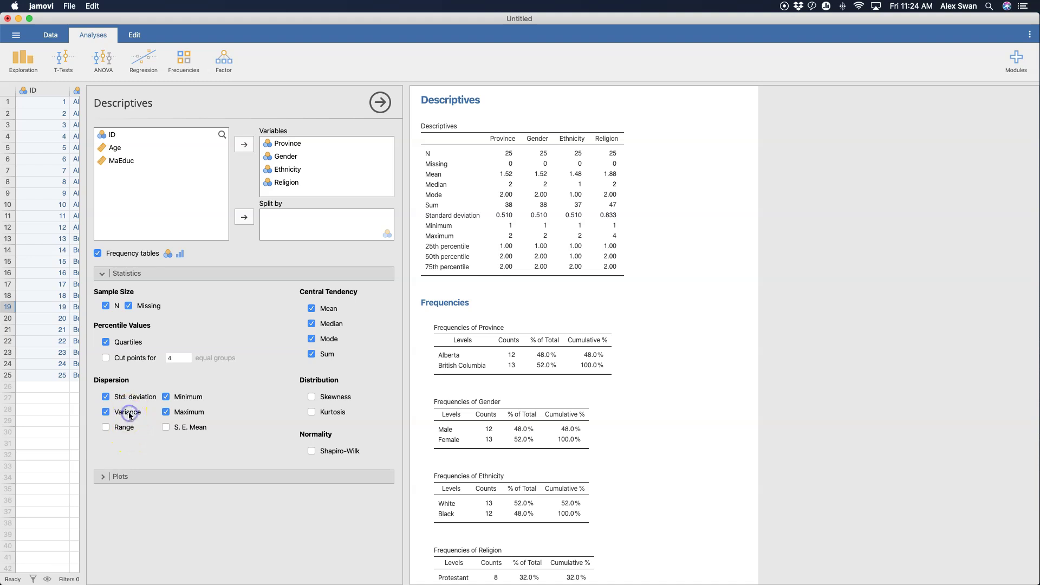
click(129, 429)
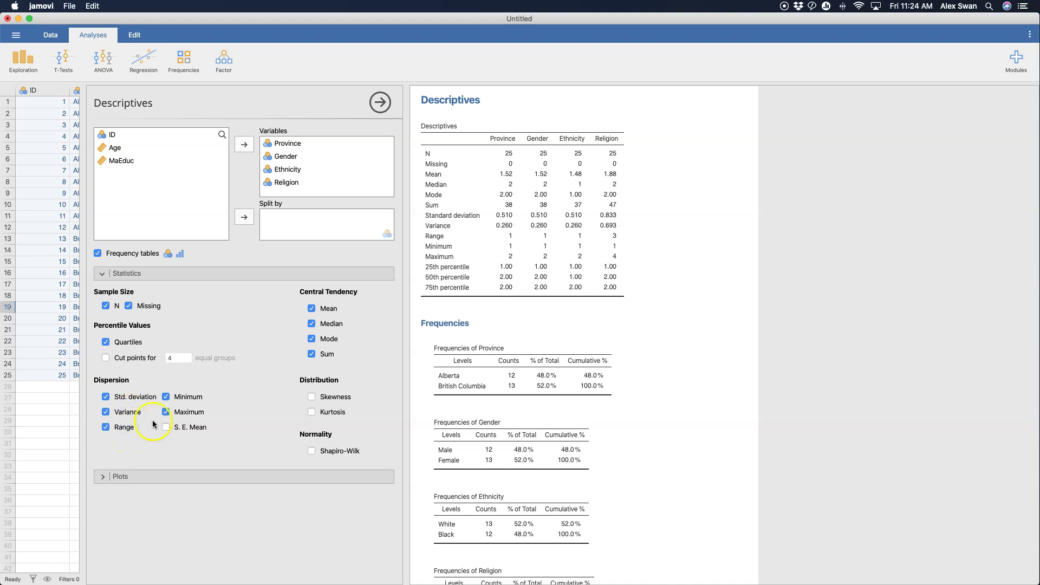
click(188, 429)
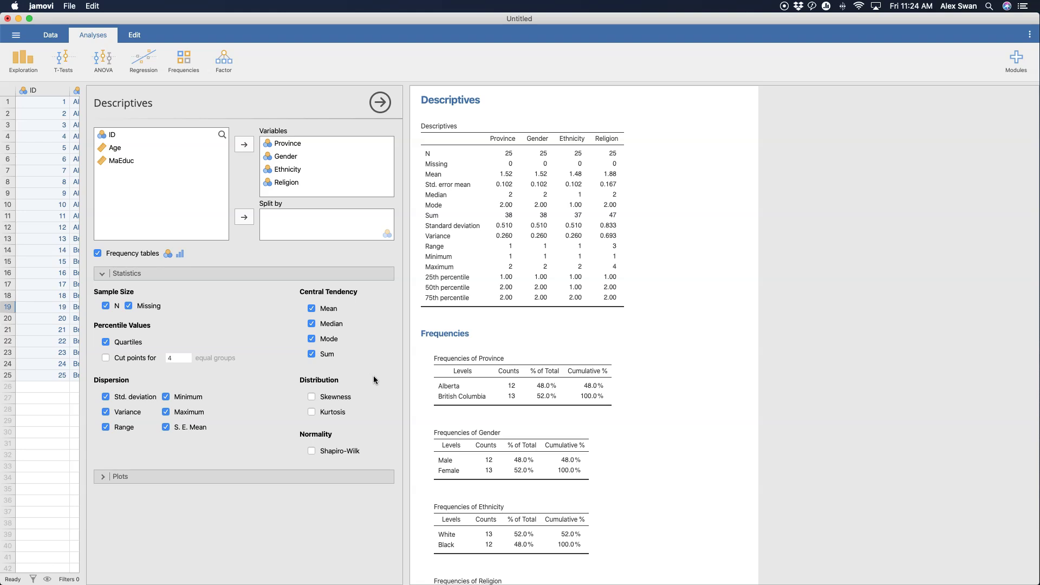
Add skewness, kurtosis and Shapiro-Wilk normality results to the Descriptives table
click(333, 397)
click(332, 412)
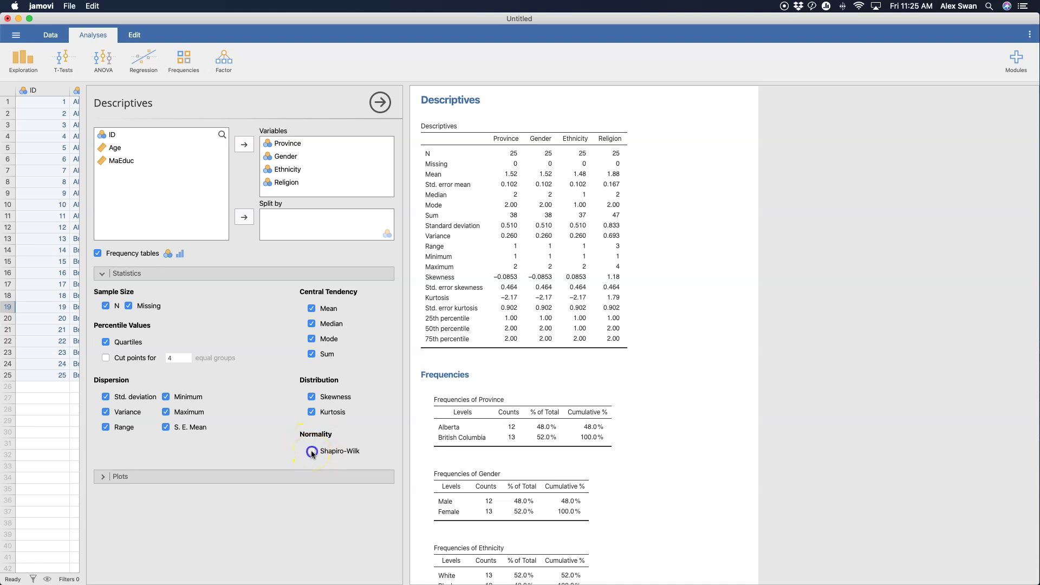
click(312, 452)
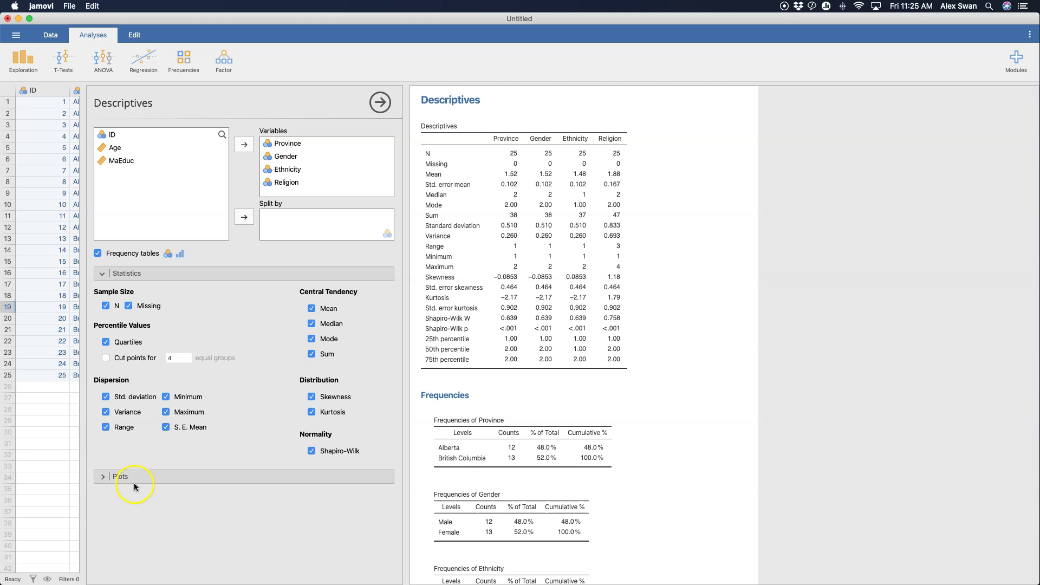
click(101, 477)
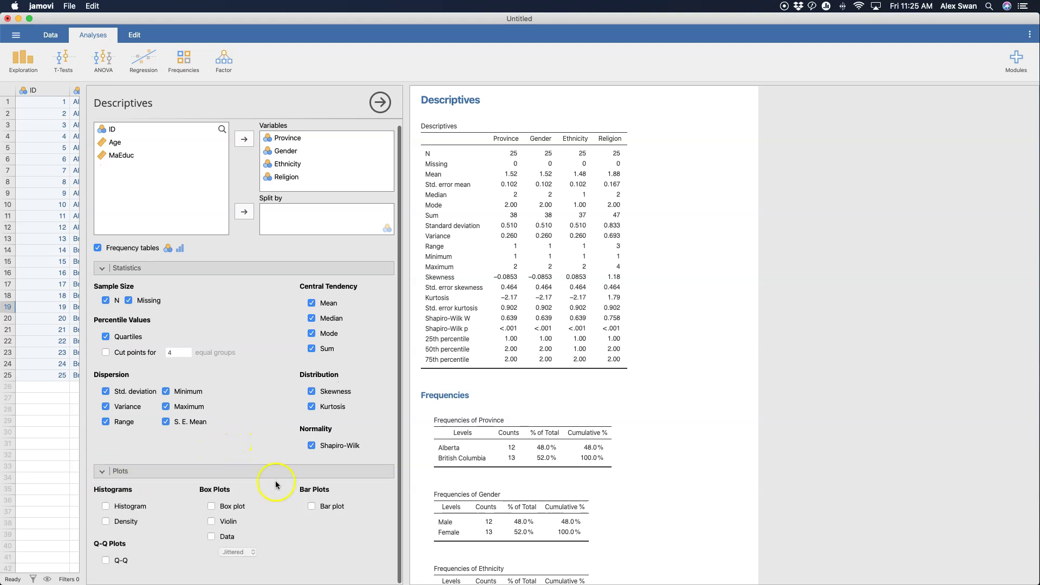
Turn on histograms with density curves for the four variables and review them
scroll(542, 514, down, 5)
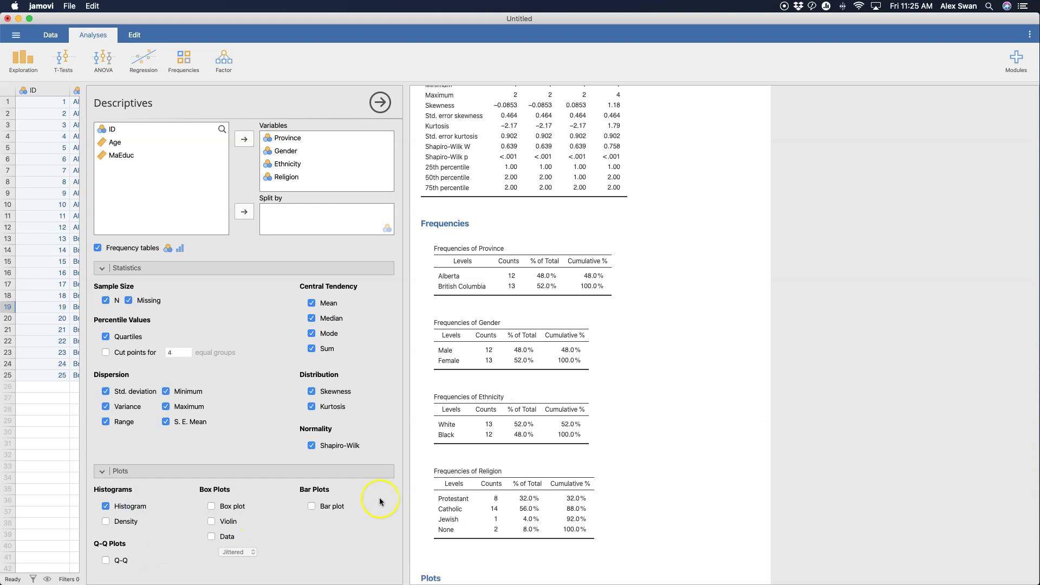
scroll(574, 417, down, 6)
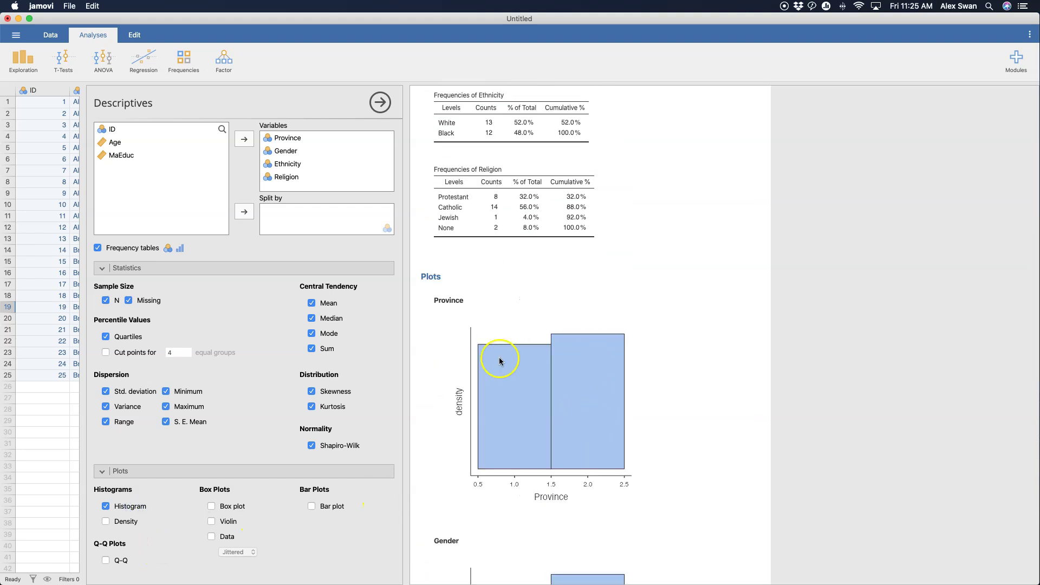
scroll(662, 473, down, 8)
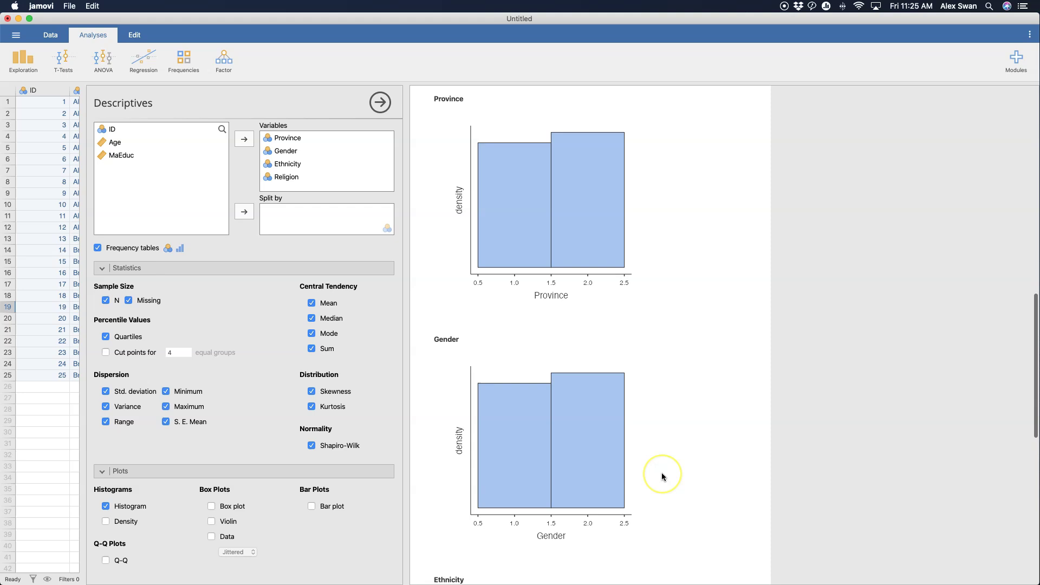
click(107, 522)
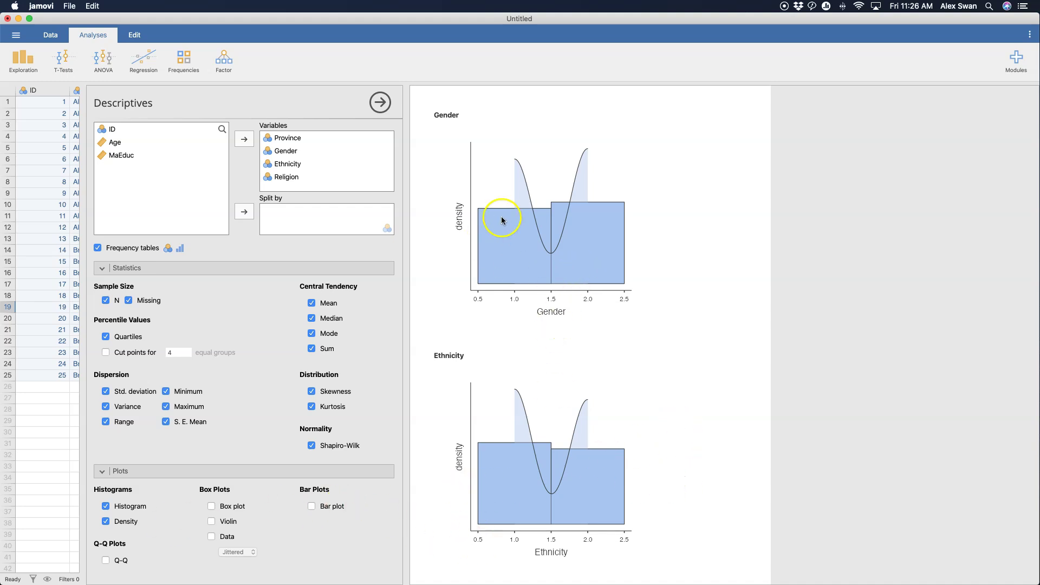
scroll(551, 353, up, 7)
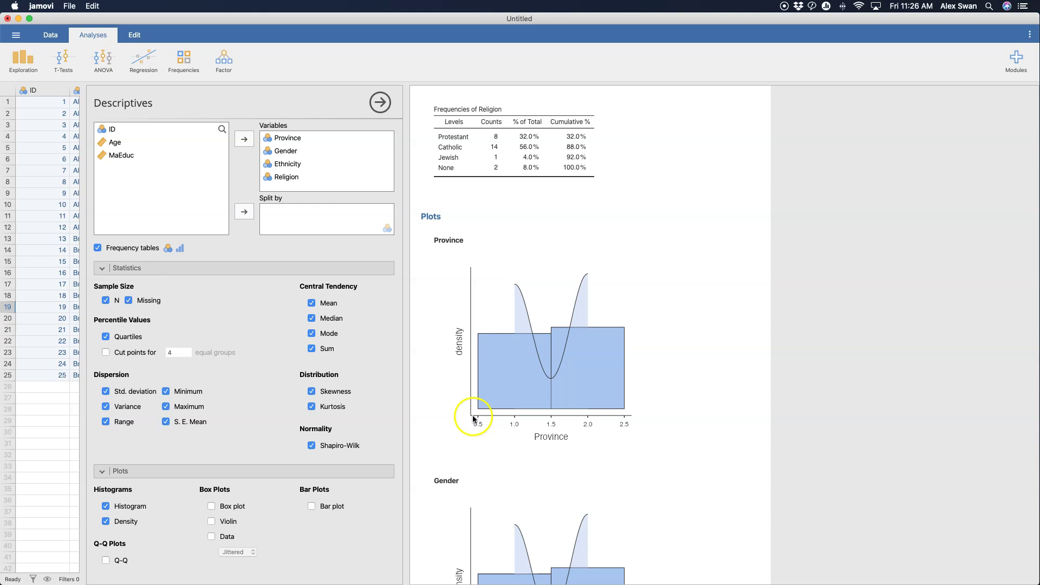
scroll(608, 319, down, 10)
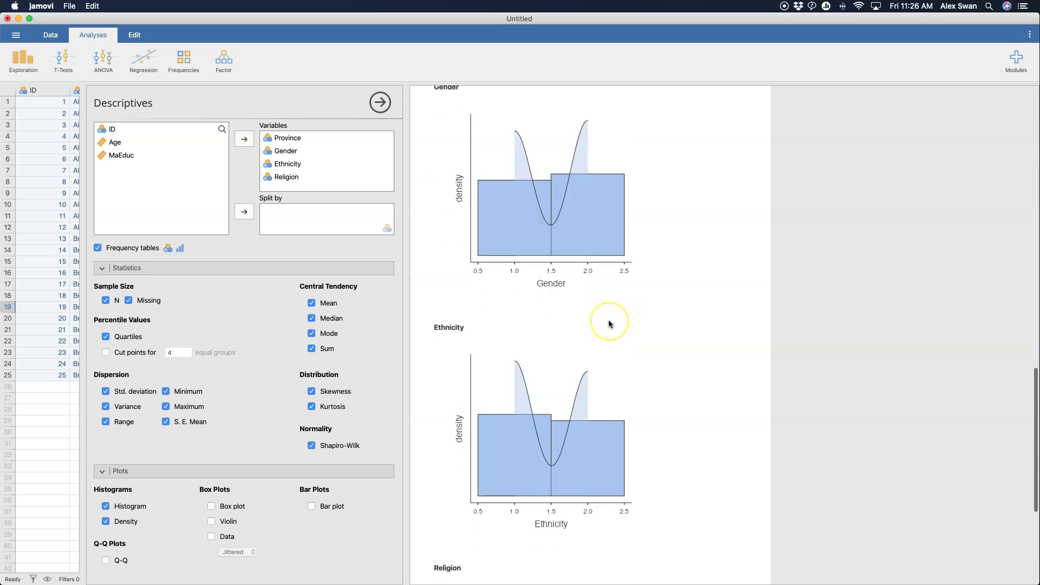
scroll(603, 356, down, 2)
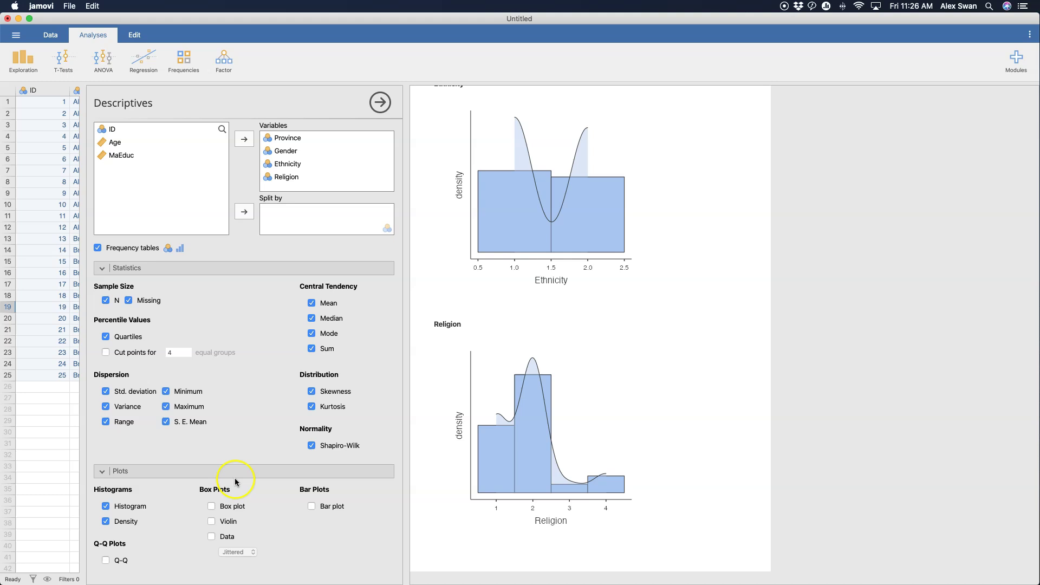
Enable box plots for Province, Gender, Ethnicity and Religion and scroll through them
click(232, 507)
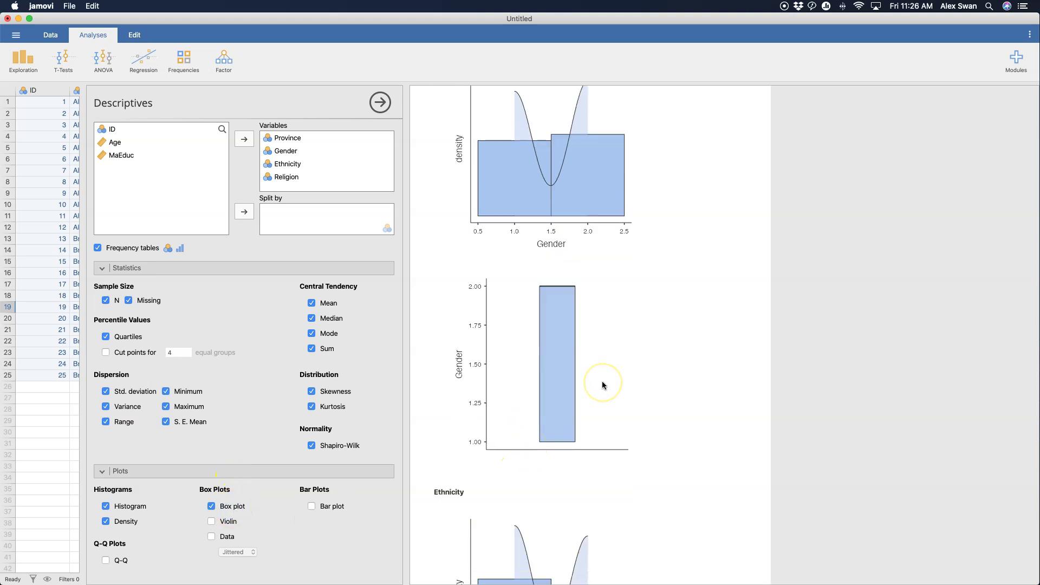
scroll(603, 385, down, 10)
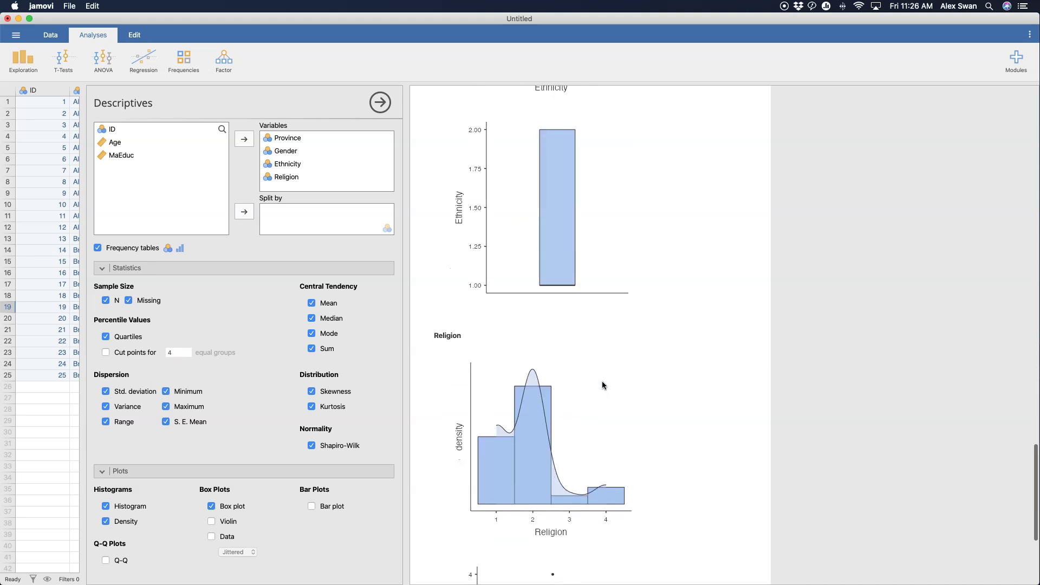
scroll(591, 308, down, 4)
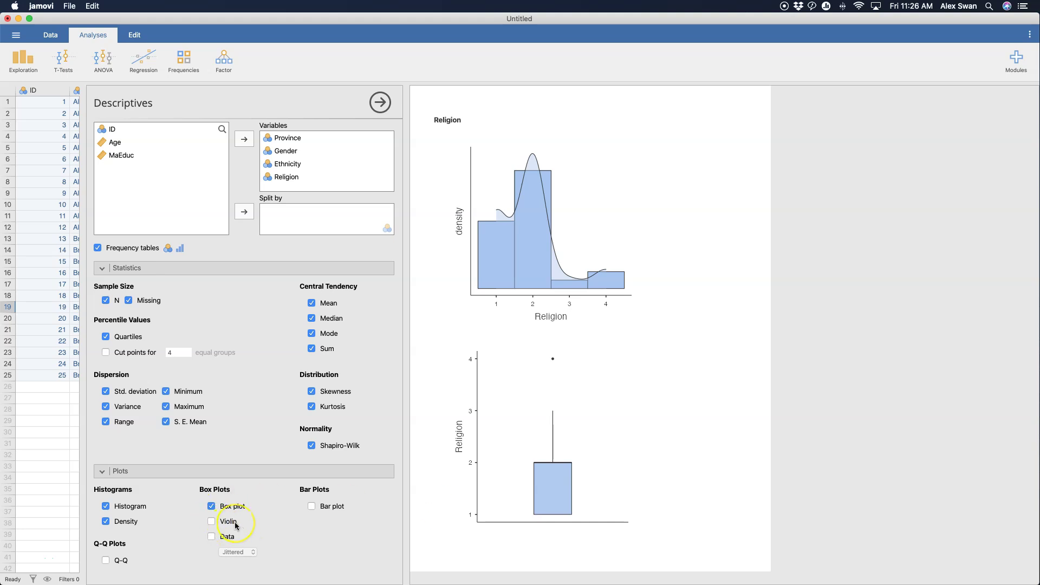
Add Age and MaEduc to the Descriptives variables to show their statistics, histograms and box plots
click(115, 148)
shift+click(116, 154)
drag(118, 146, 332, 176)
scroll(312, 182, down, 1)
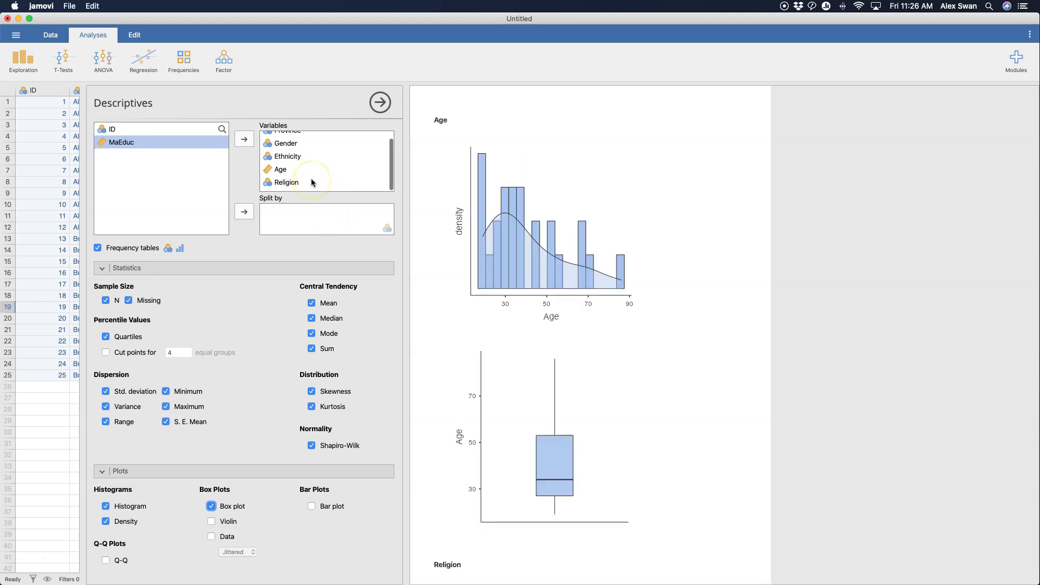
scroll(312, 182, up, 2)
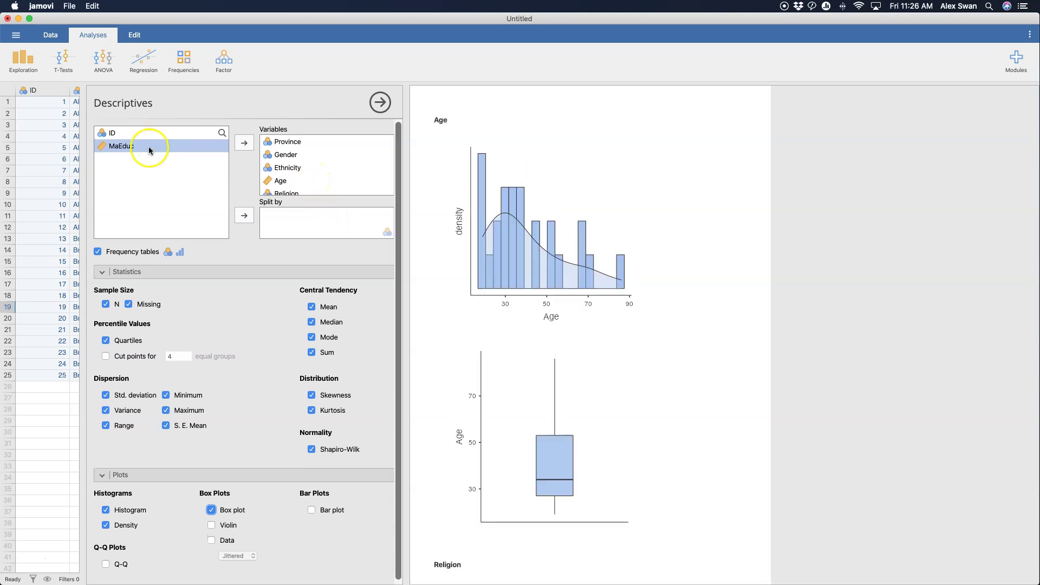
drag(144, 146, 338, 173)
scroll(589, 369, down, 5)
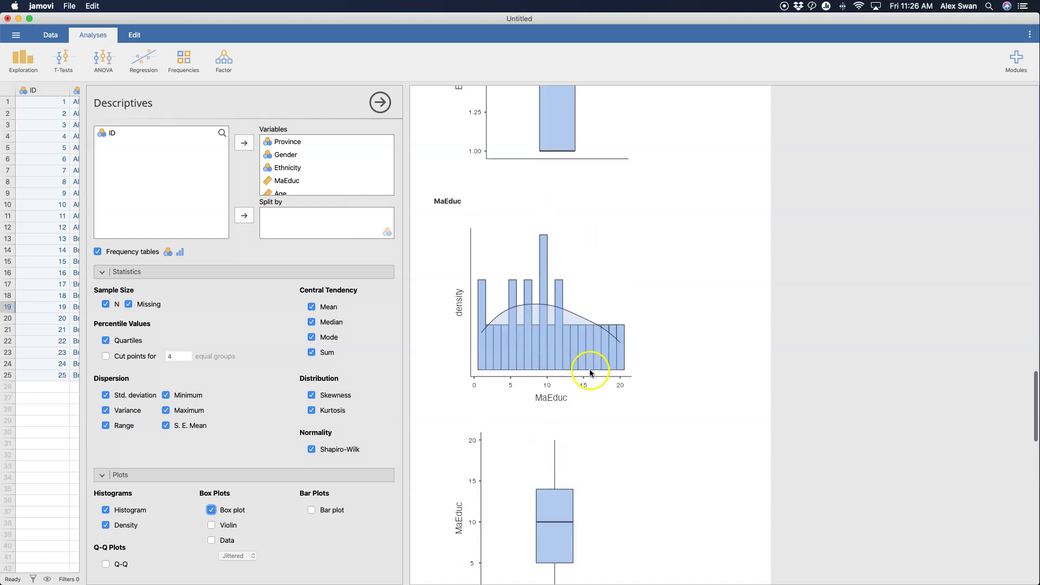
scroll(527, 282, down, 5)
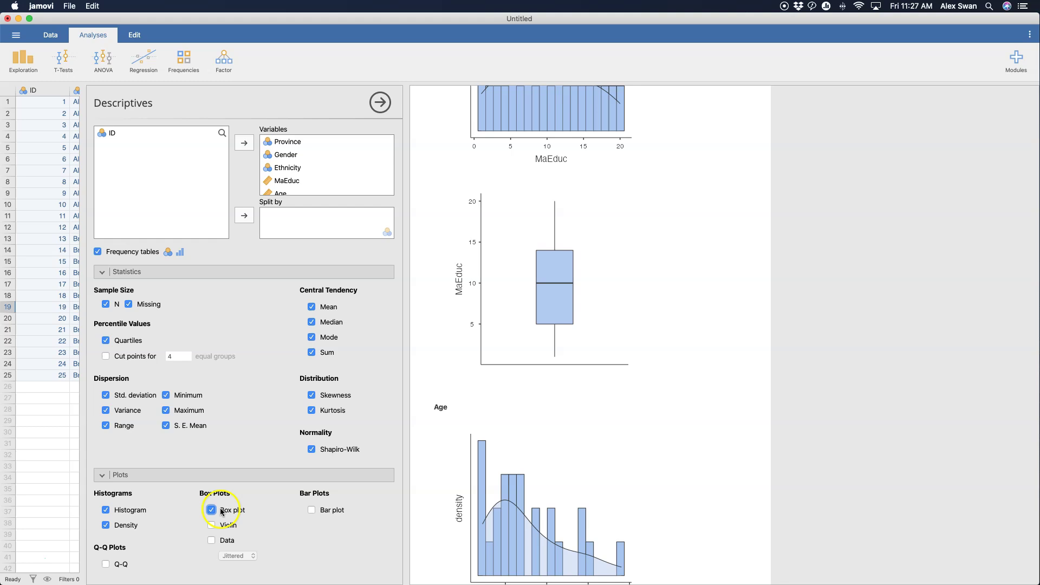
Add violin shapes to each variable's box plot
click(237, 528)
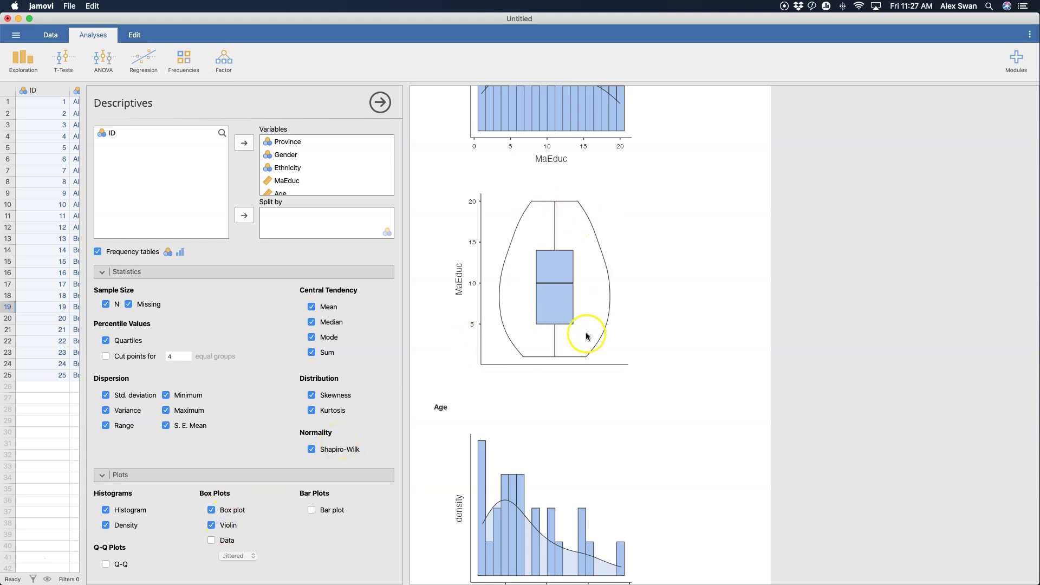
scroll(602, 318, down, 10)
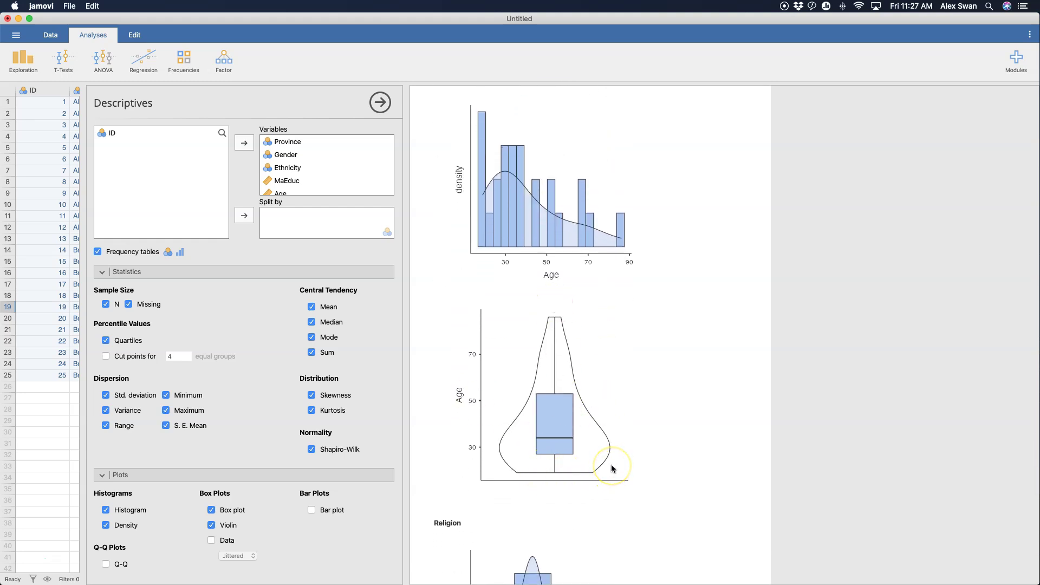
scroll(611, 464, up, 5)
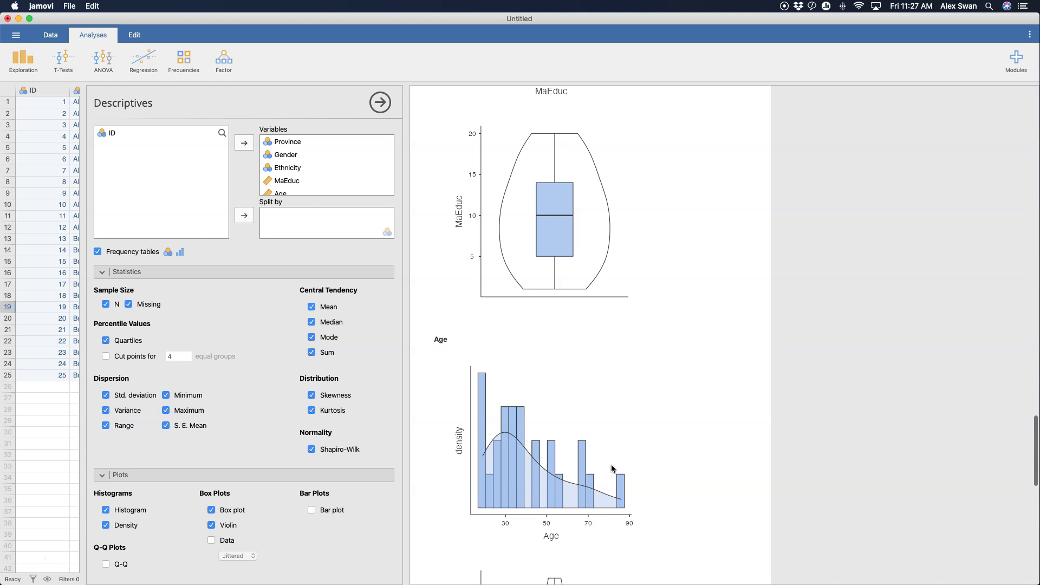
Turn on Bar plot to add a bar plot per variable, with MaEduc's bar near 10
click(552, 372)
scroll(553, 371, down, 5)
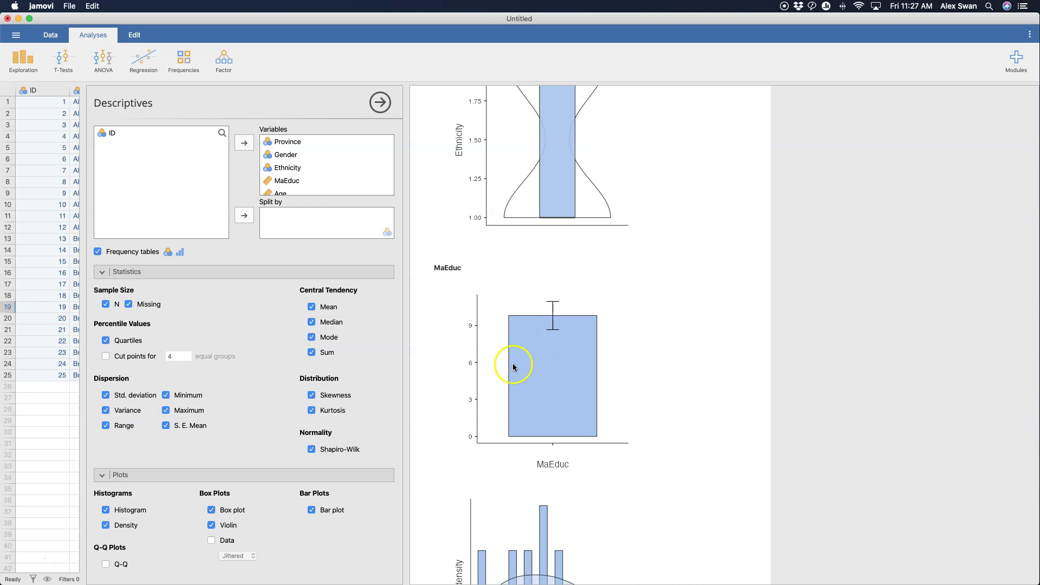
scroll(322, 494, down, 1)
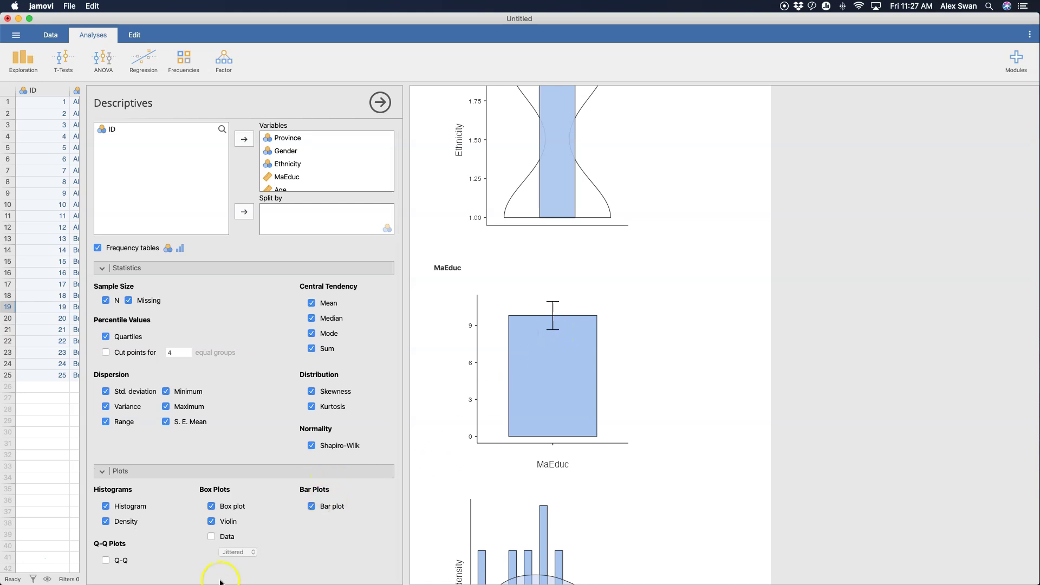
Turn on Data (Jittered) for the box plots, then review each variable's Q-Q plot of standardized residuals
click(211, 537)
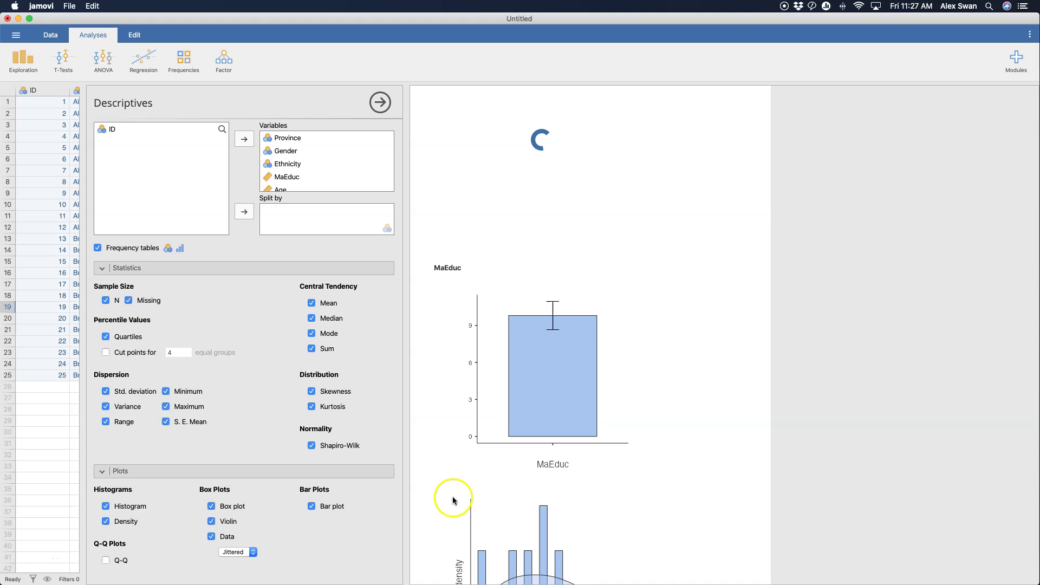
scroll(453, 503, up, 3)
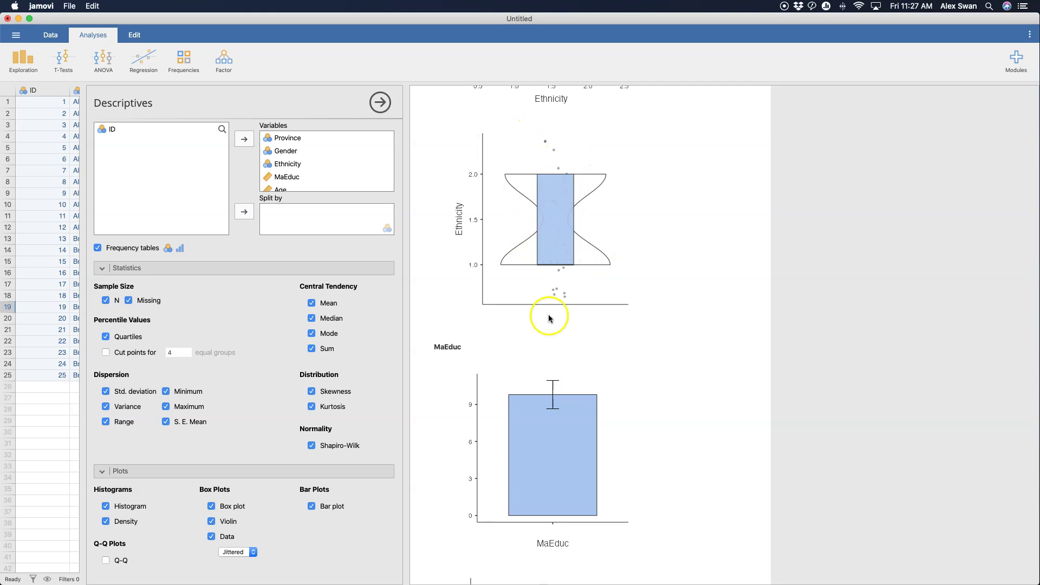
scroll(548, 317, down, 10)
scroll(627, 309, down, 3)
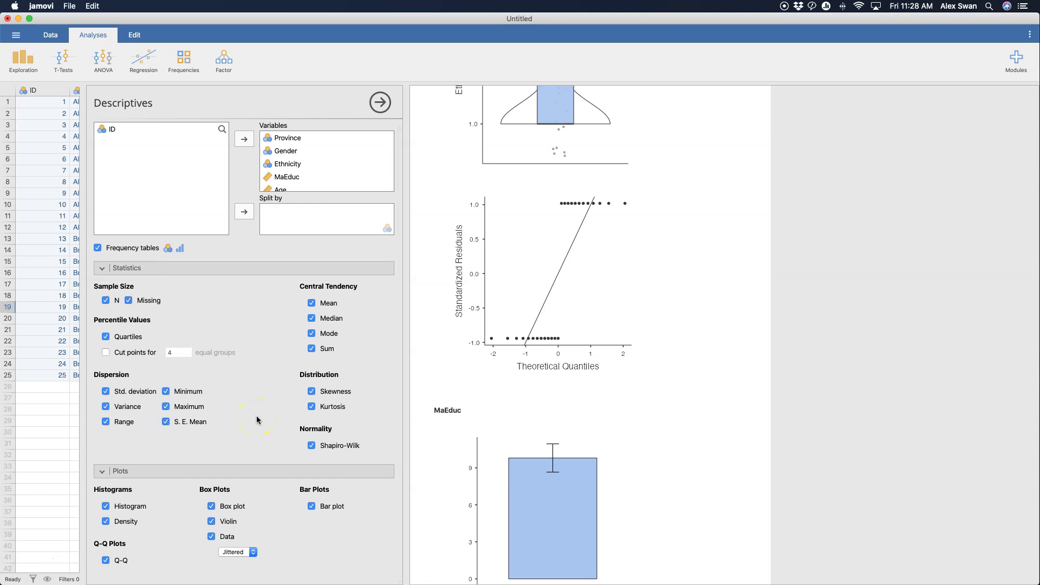
Scroll up to the Descriptives table showing N 25, Age mean 39.8 and MaEduc mean 9.80
scroll(565, 482, up, 15)
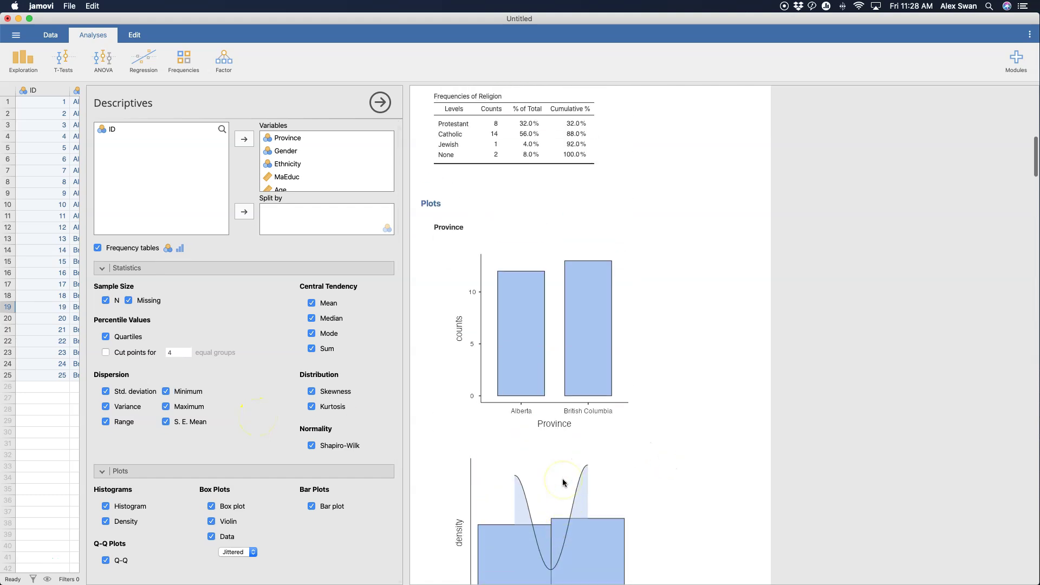
scroll(564, 483, up, 10)
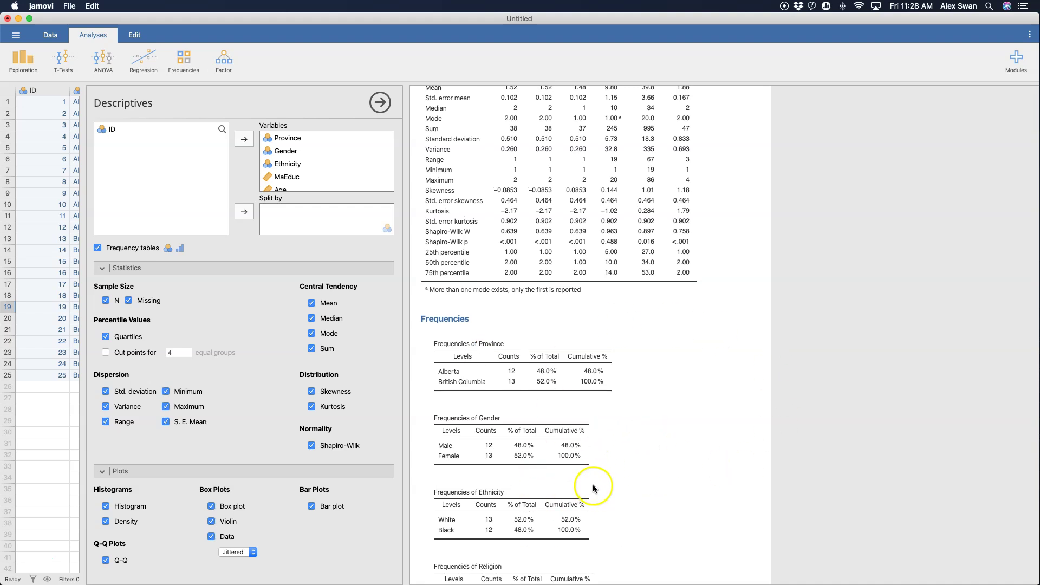
scroll(594, 489, up, 4)
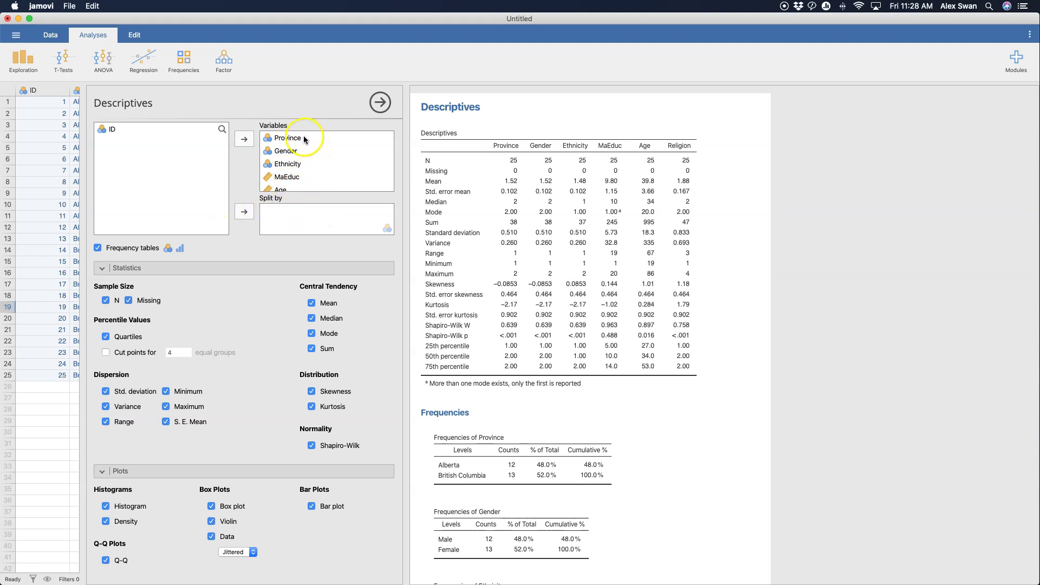
scroll(295, 162, down, 2)
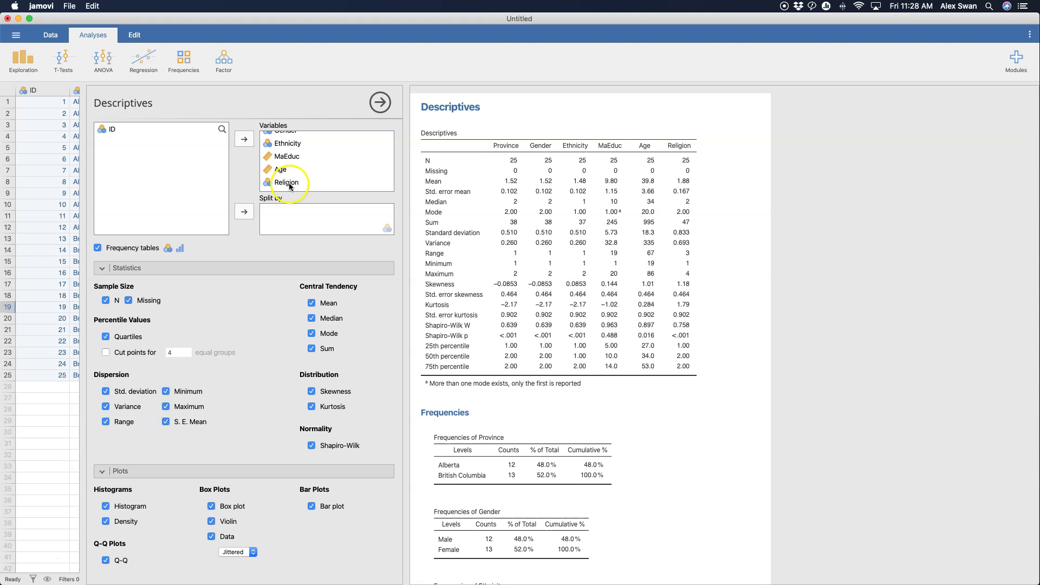
scroll(295, 168, up, 2)
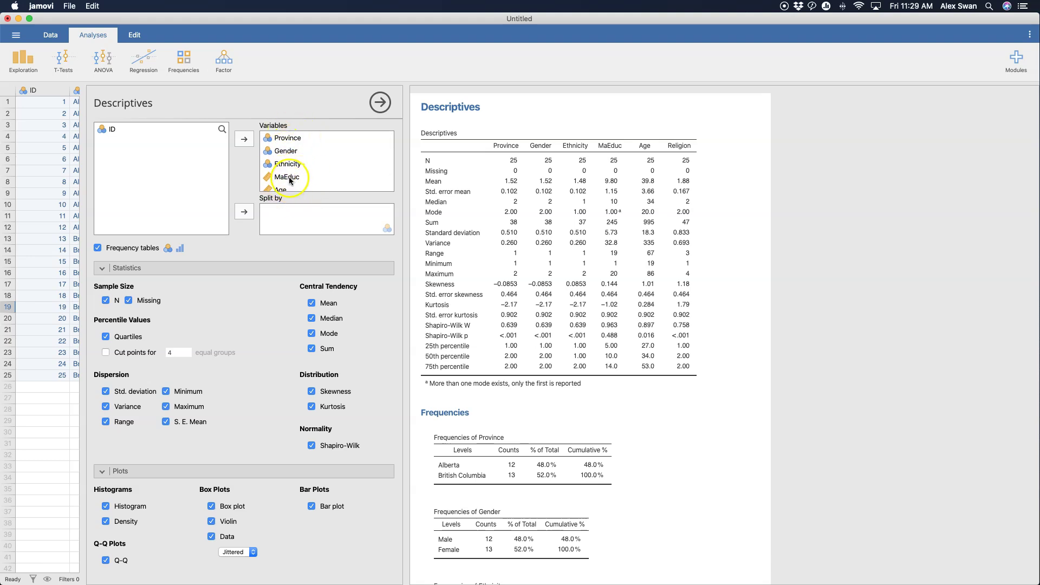
scroll(290, 180, down, 1)
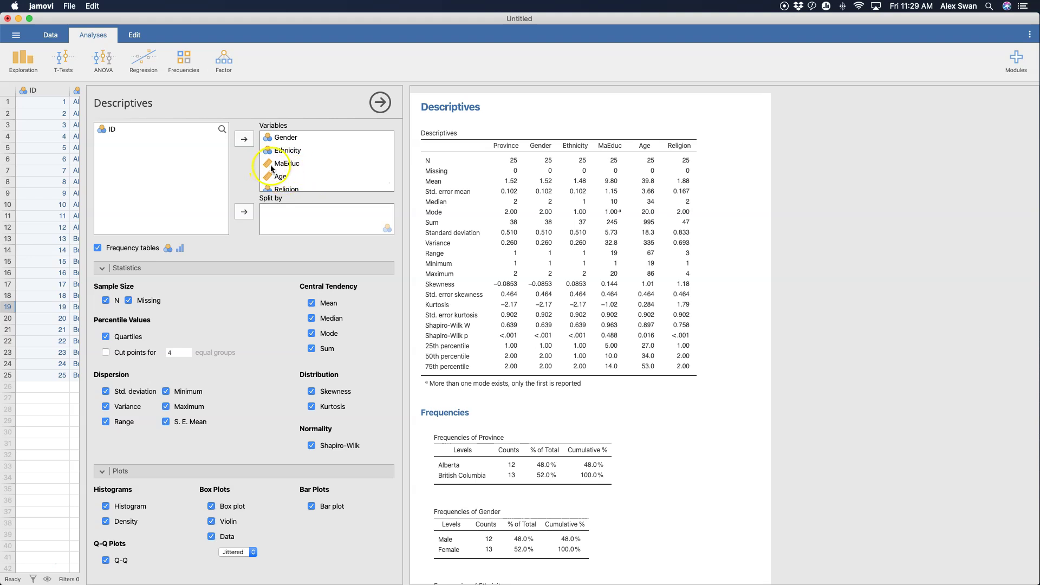
scroll(292, 180, up, 1)
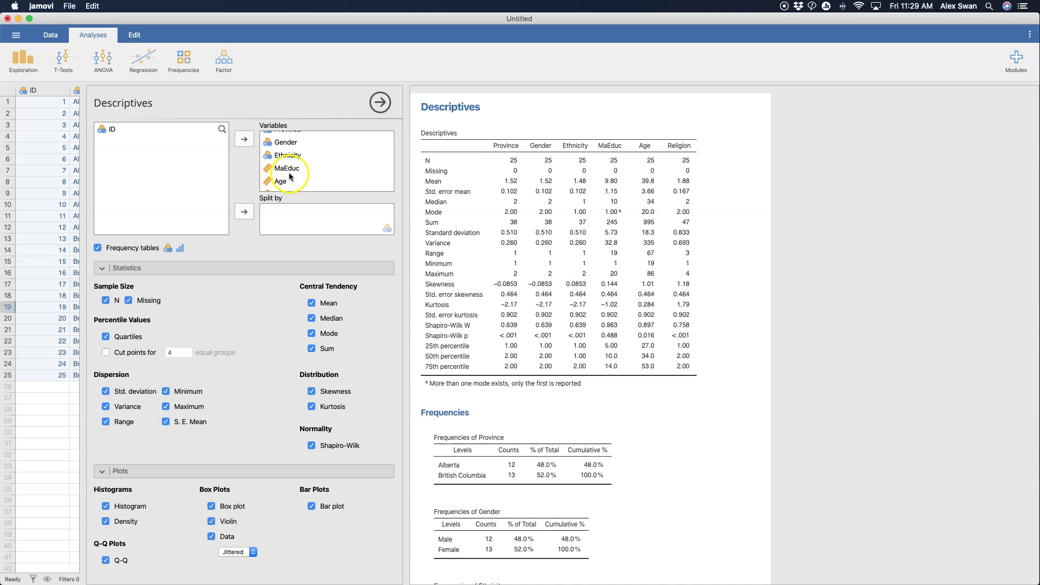
scroll(297, 162, up, 1)
scroll(312, 155, down, 2)
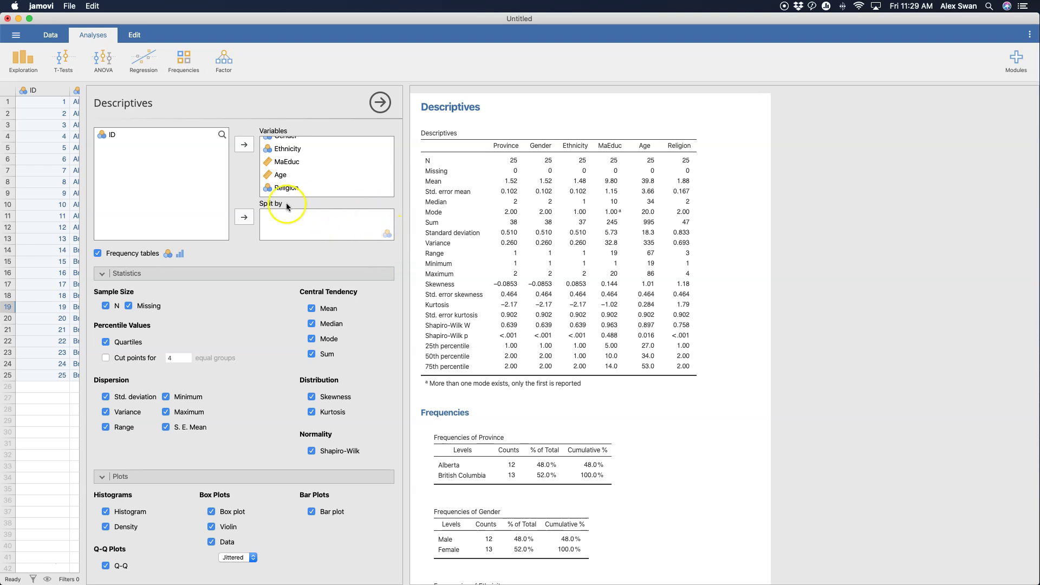
scroll(252, 306, down, 1)
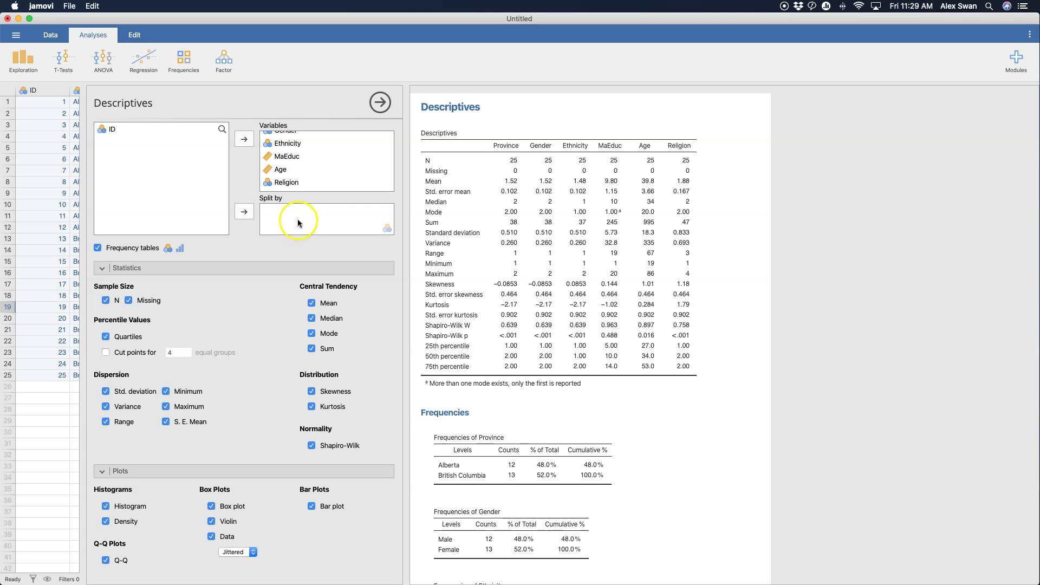
scroll(649, 370, up, 1)
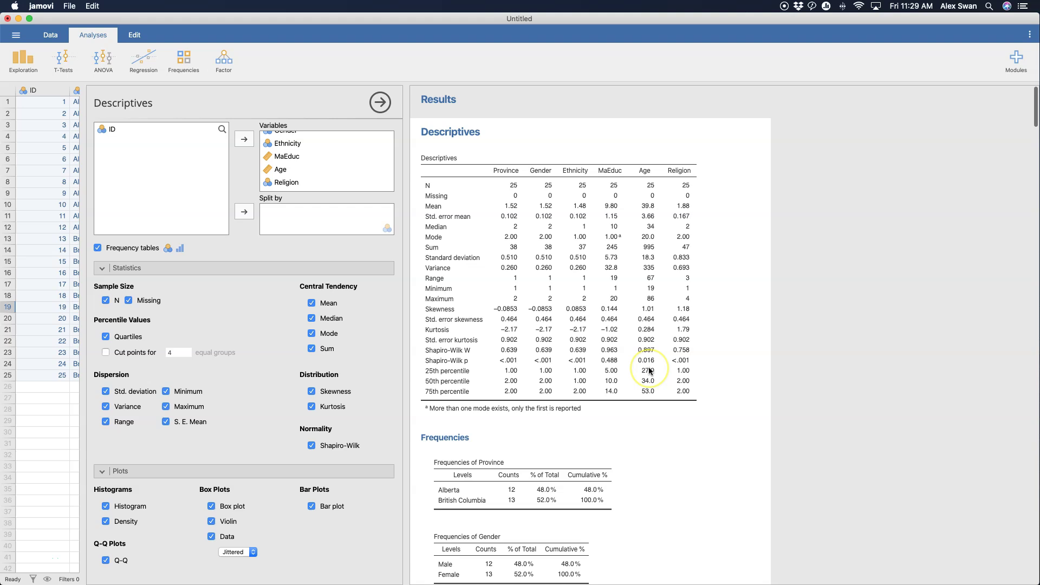